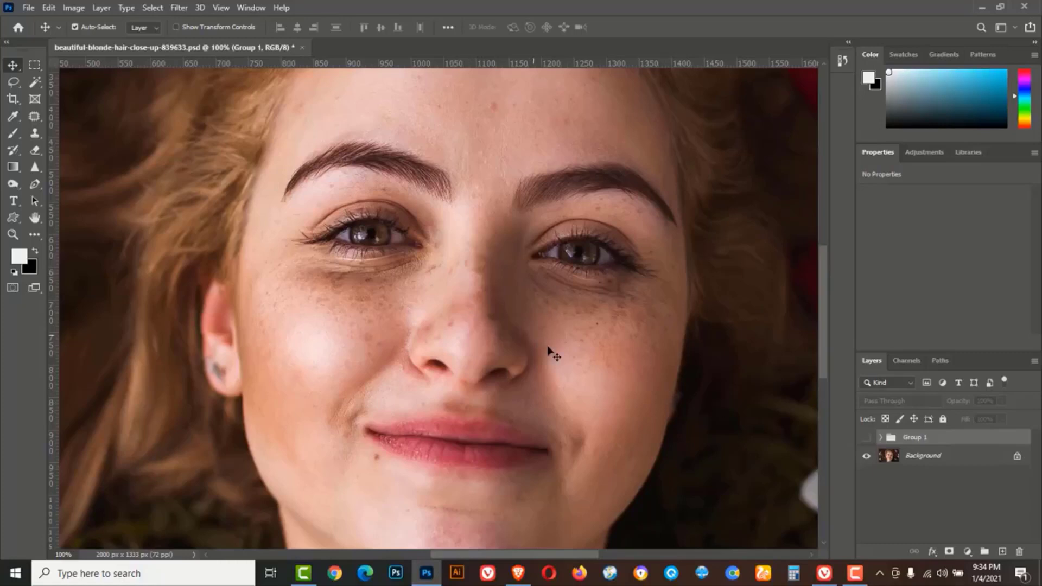
Toggle the visibility of Group 1 to compare the portrait before and after retouching
click(866, 438)
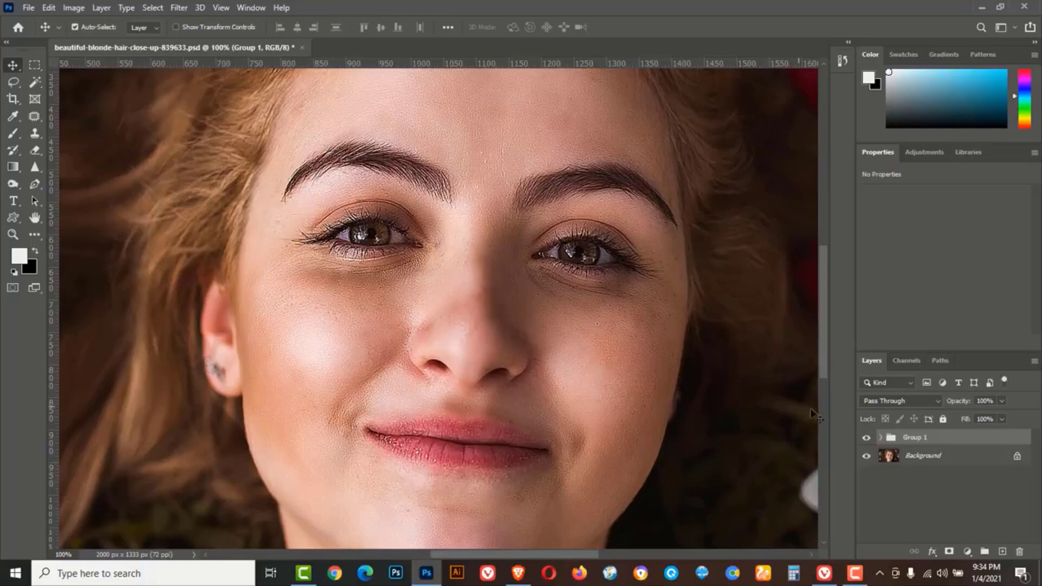
click(866, 437)
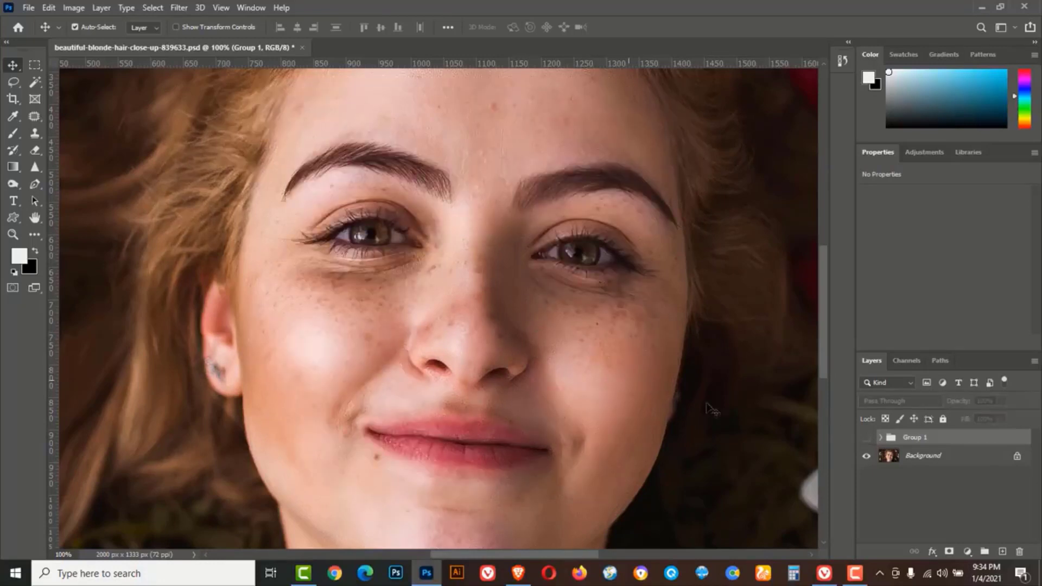
click(867, 438)
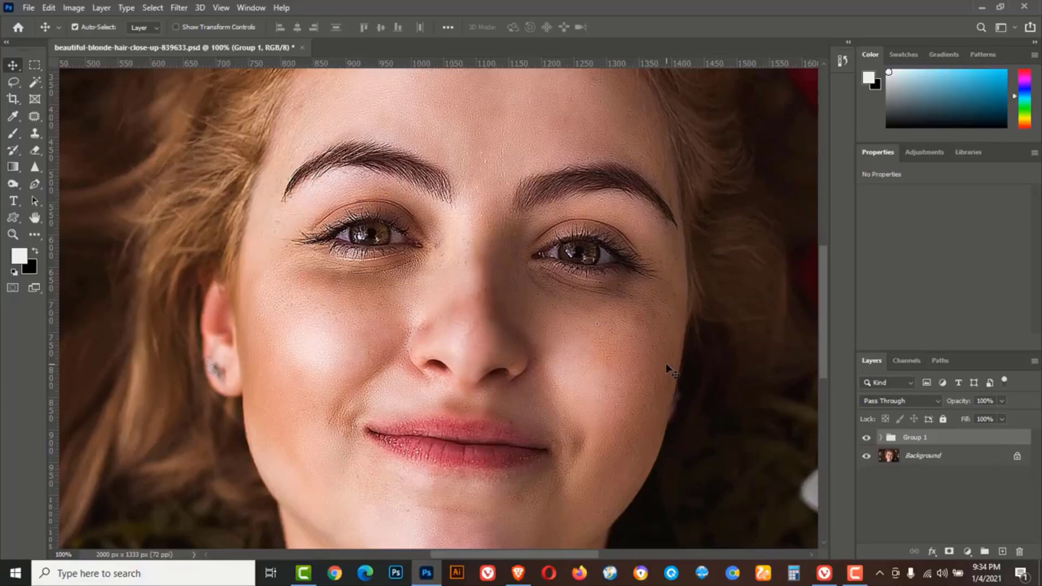
Close the retouched portrait document without saving its changes and minimize Photoshop
click(303, 48)
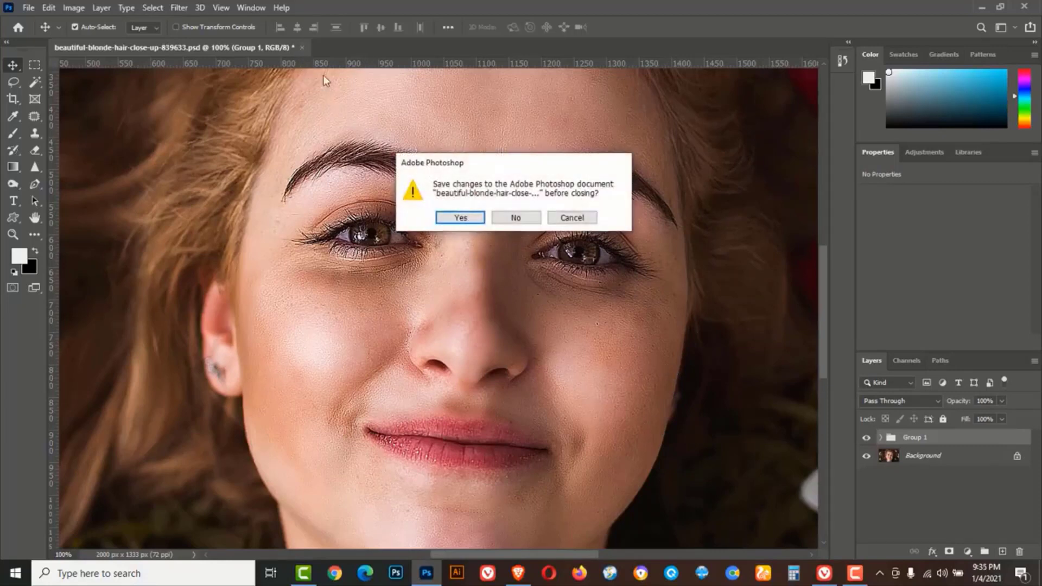
click(515, 217)
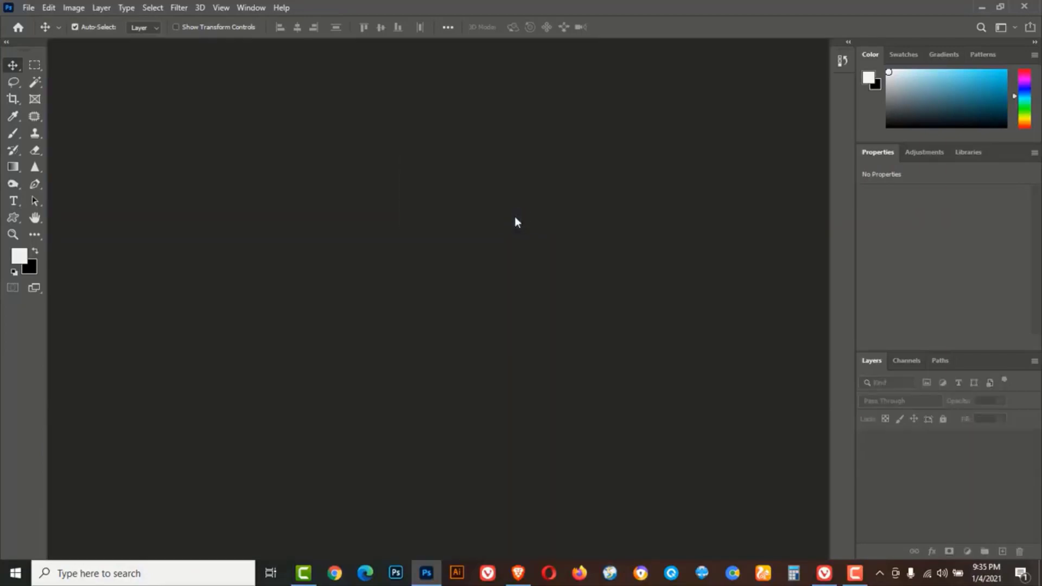
click(982, 9)
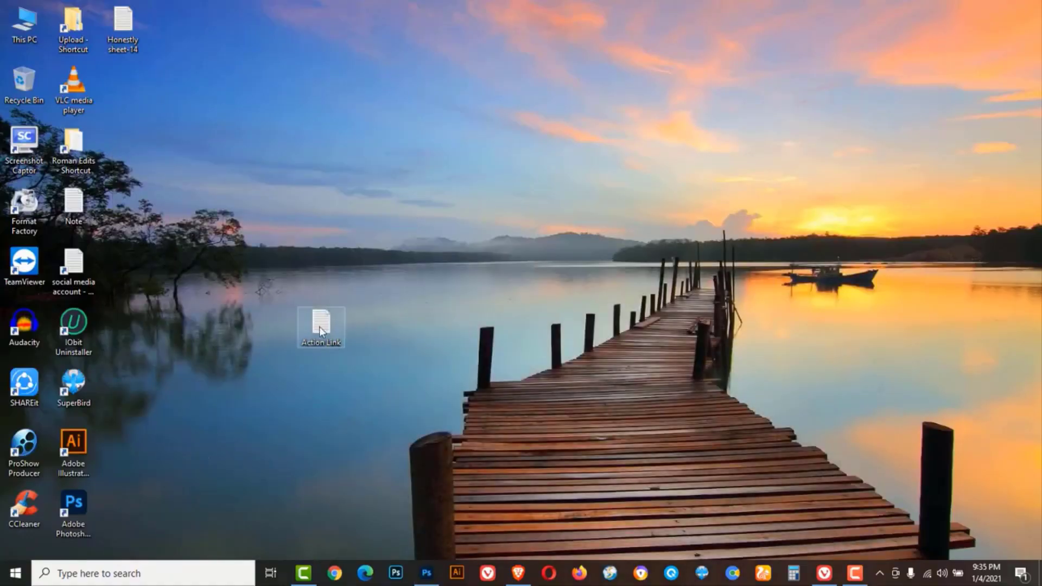
Open the Action Link text file on the desktop and copy its entire Google Drive link
double_click(321, 324)
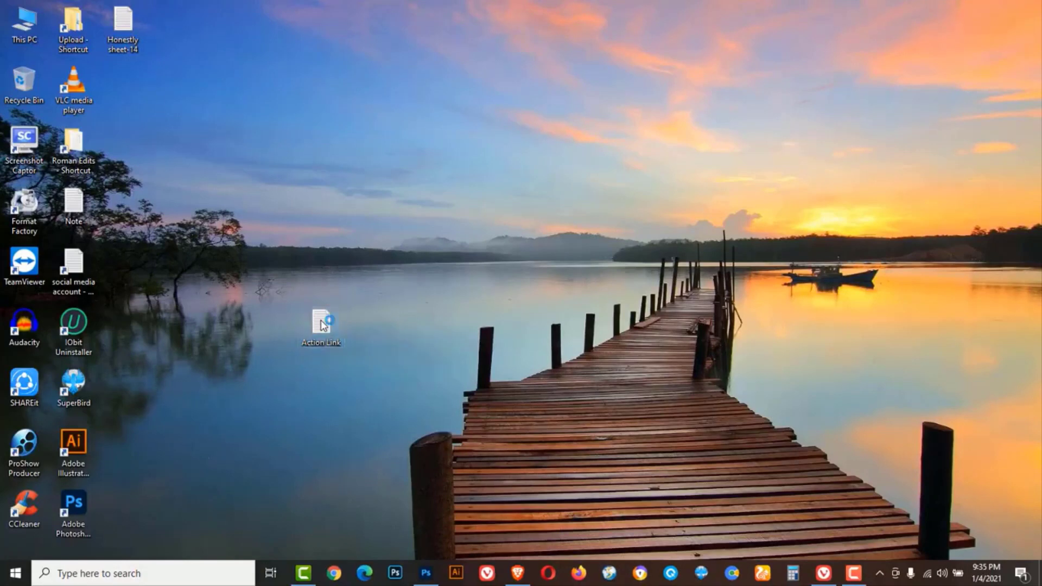
drag(470, 64, 26, 62)
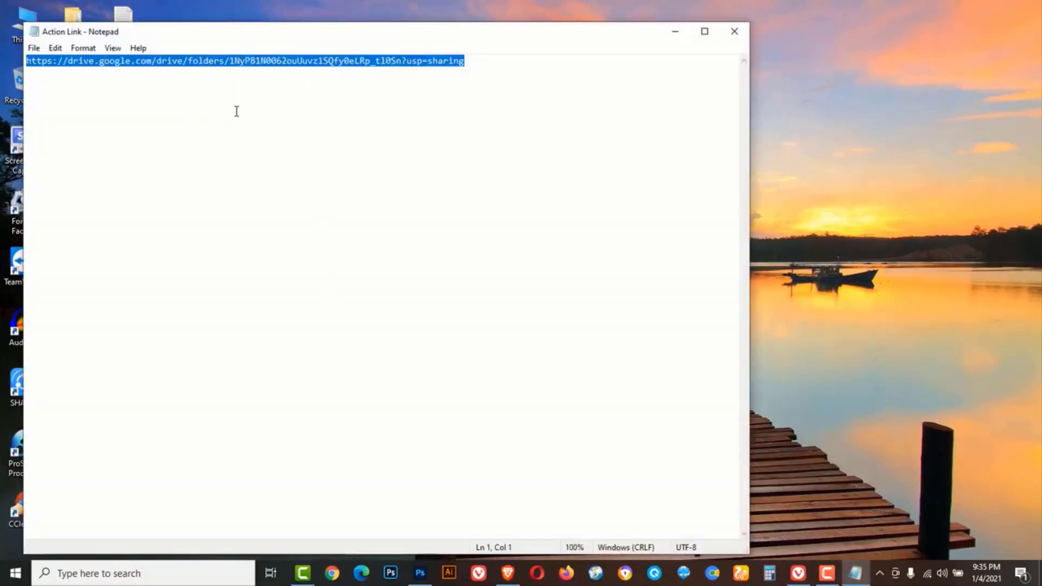
right_click(342, 64)
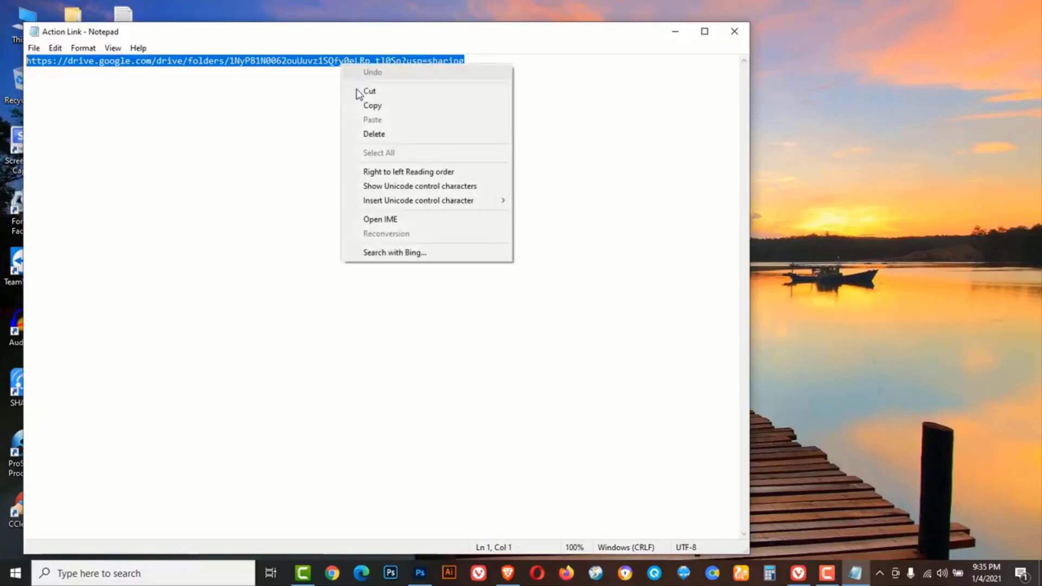
click(372, 105)
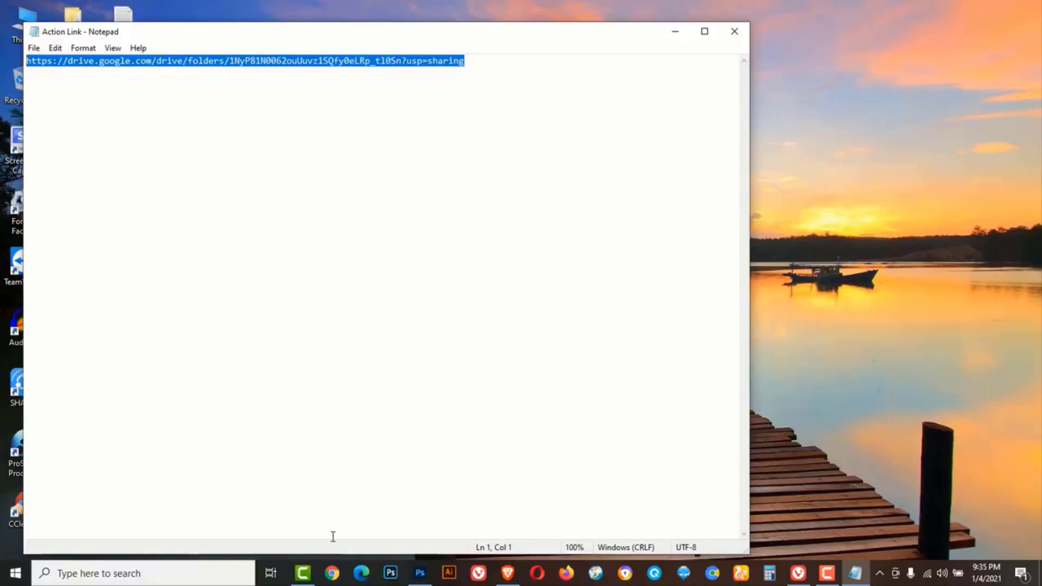
Switch to Chrome and open the copied Google Drive folder link
click(332, 572)
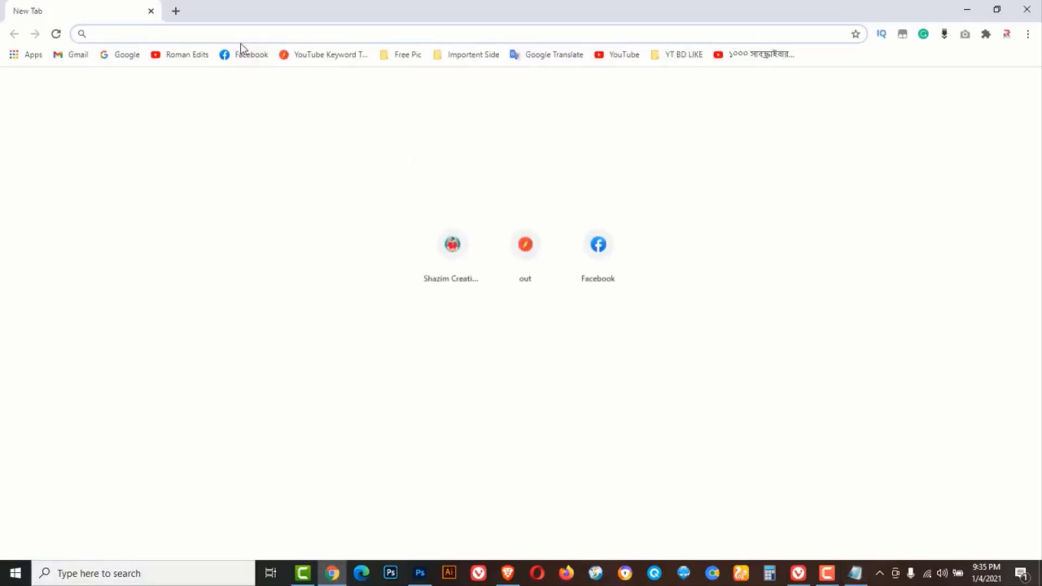
right_click(238, 36)
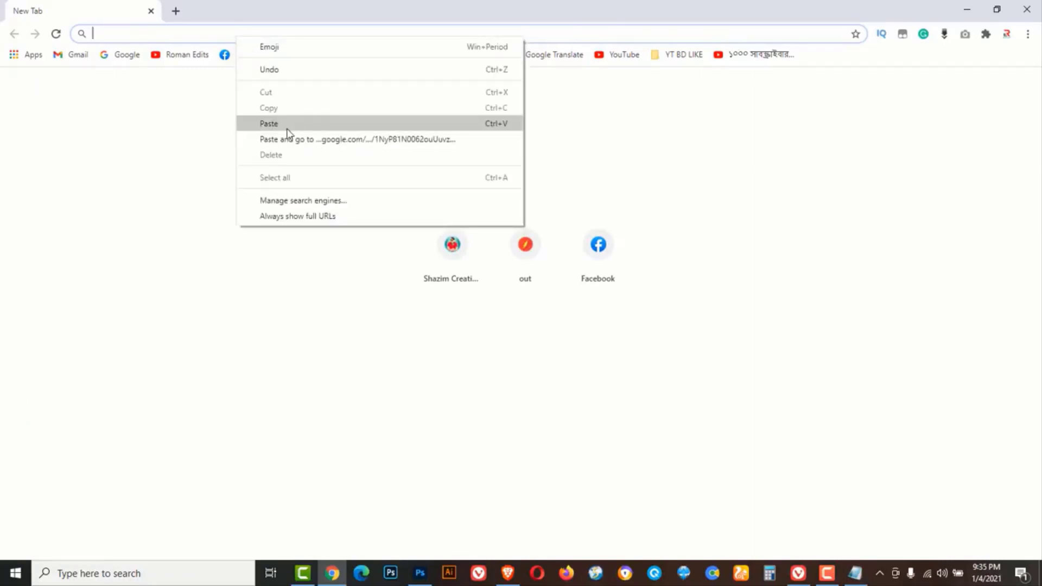
click(269, 124)
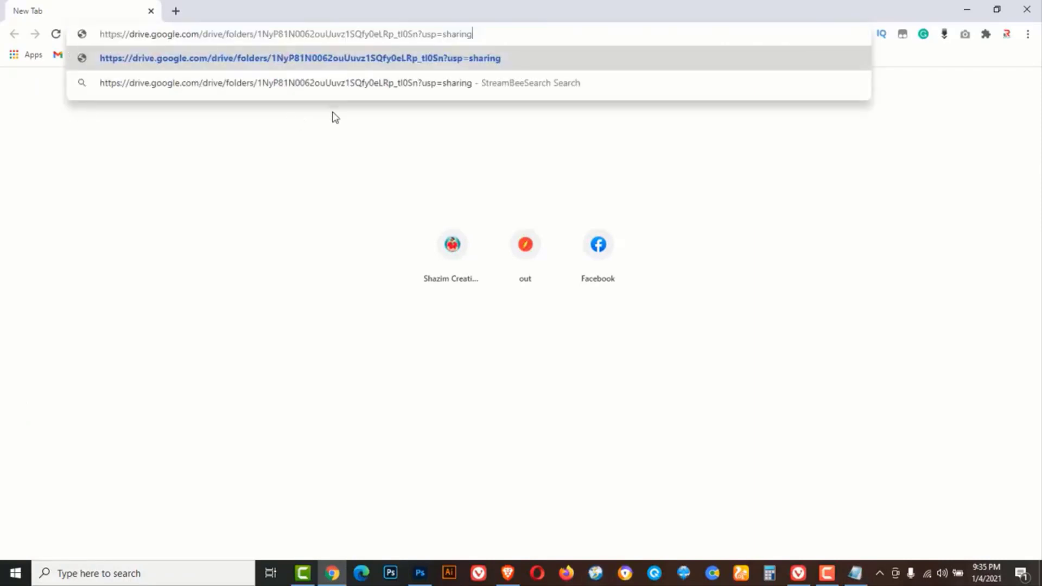
click(495, 59)
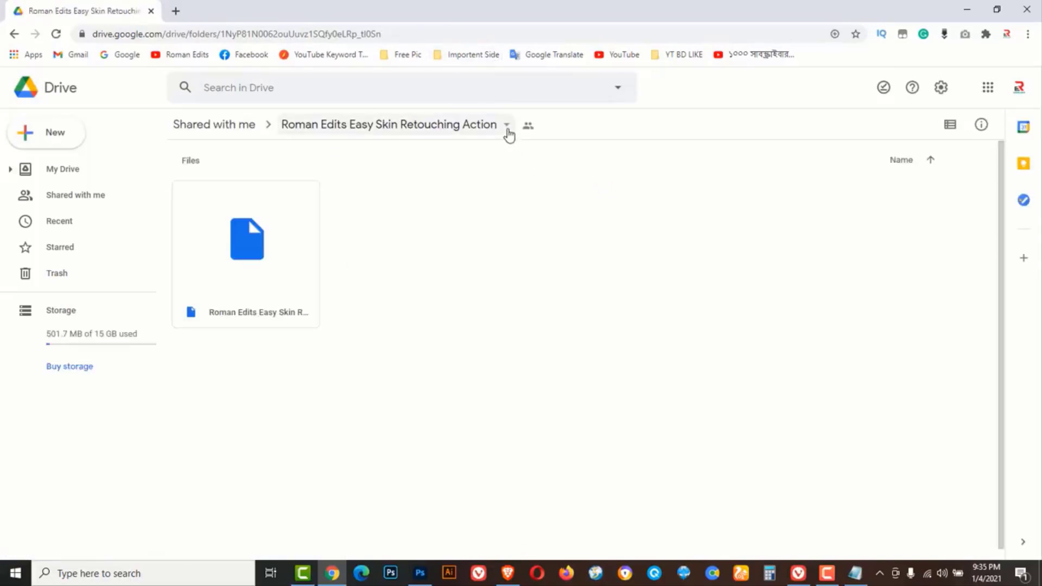
Download the whole Roman Edits Easy Skin Retouching Action folder, then minimize Chrome and close the Action Link note
click(507, 128)
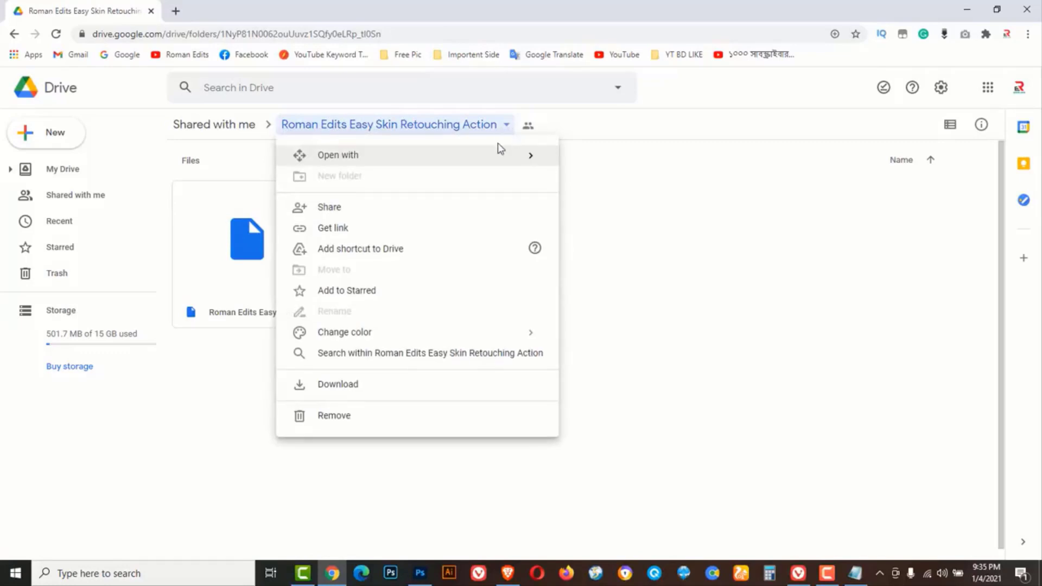
click(368, 389)
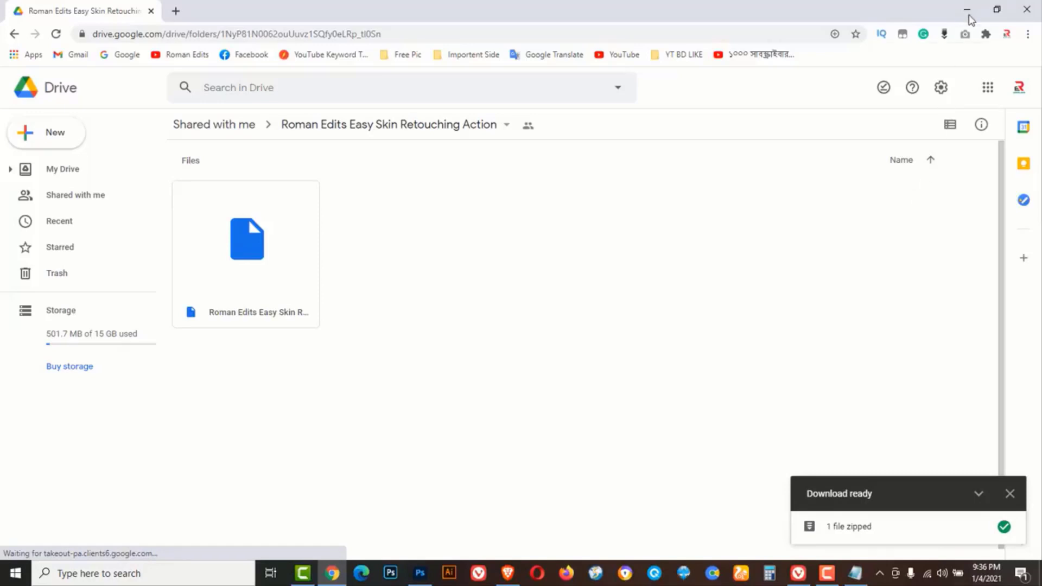
click(969, 13)
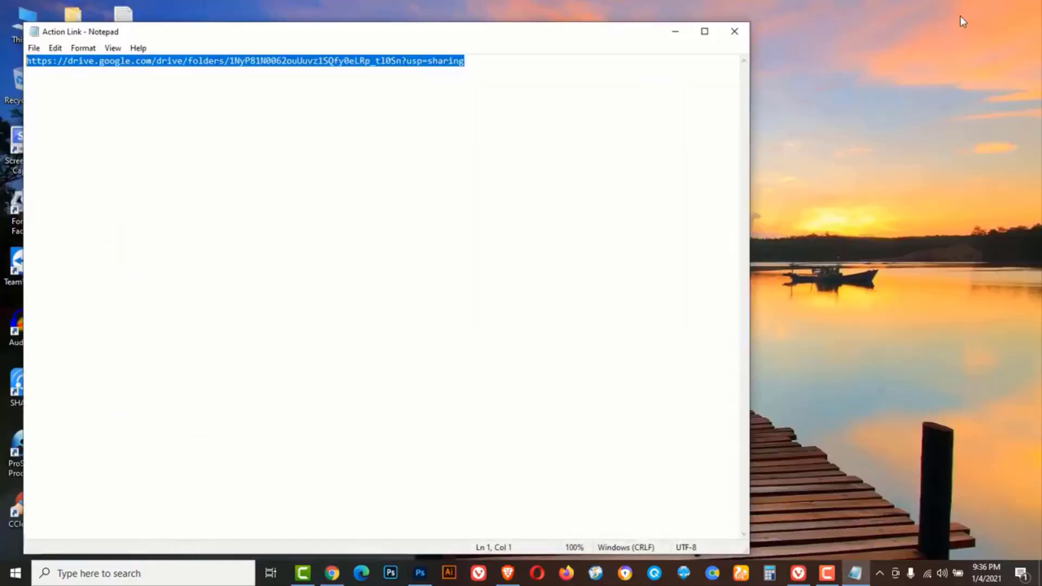
click(734, 31)
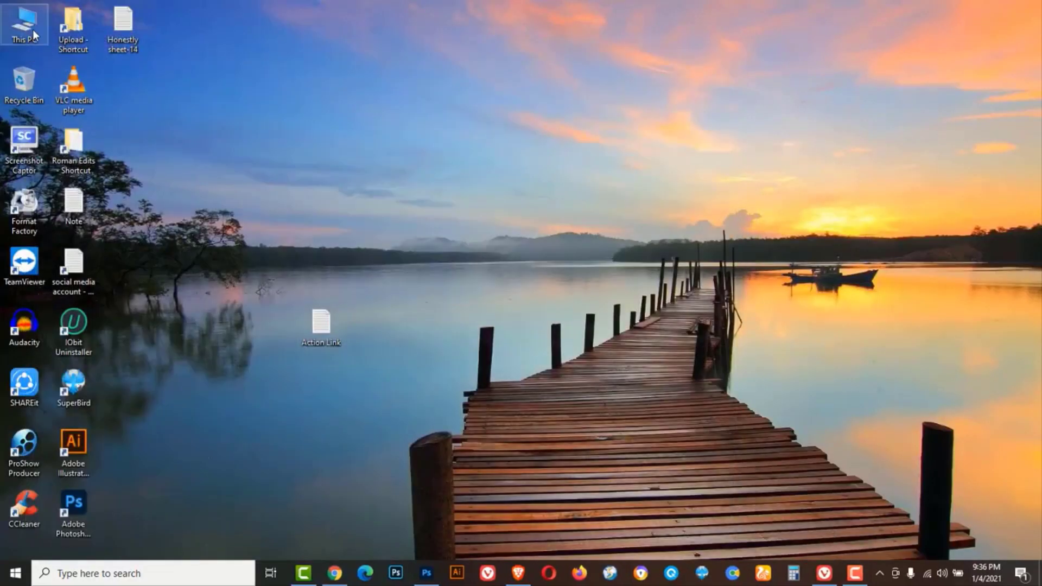
In File Explorer's Downloads folder, extract the Roman Edits Easy Skin Retouching Action archive into a folder of the same name
double_click(34, 35)
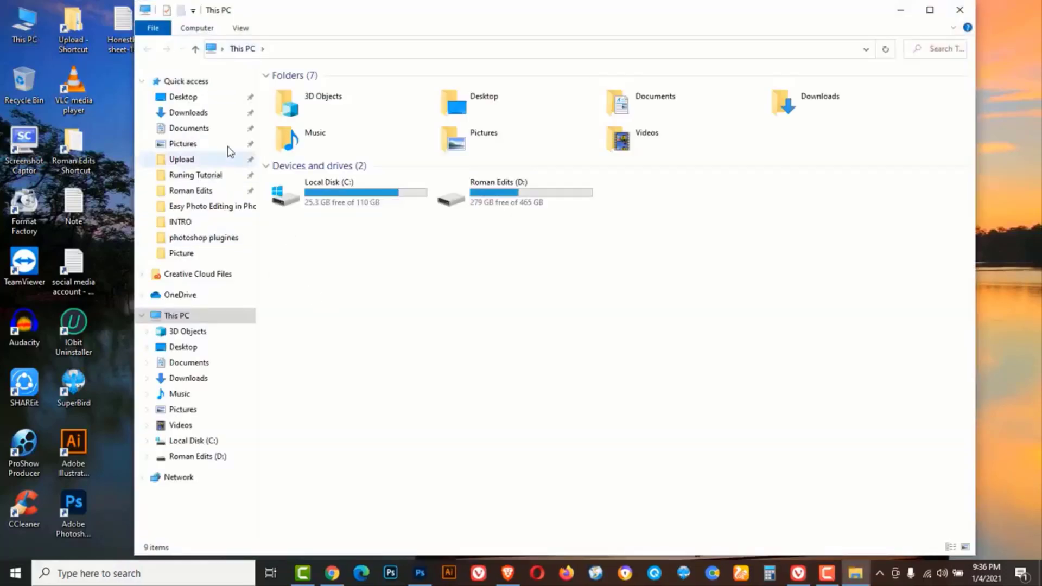
click(197, 112)
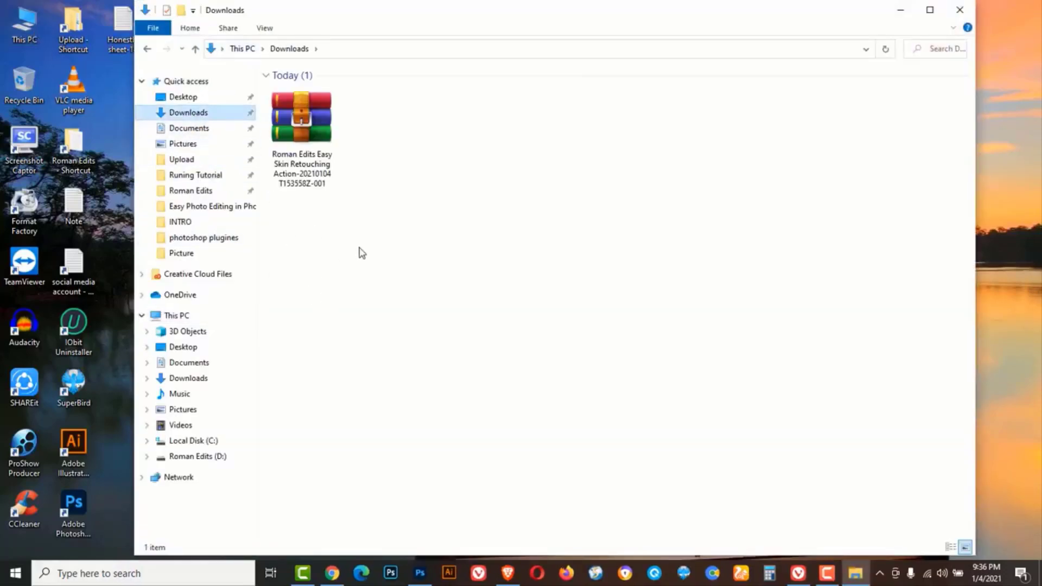
click(402, 230)
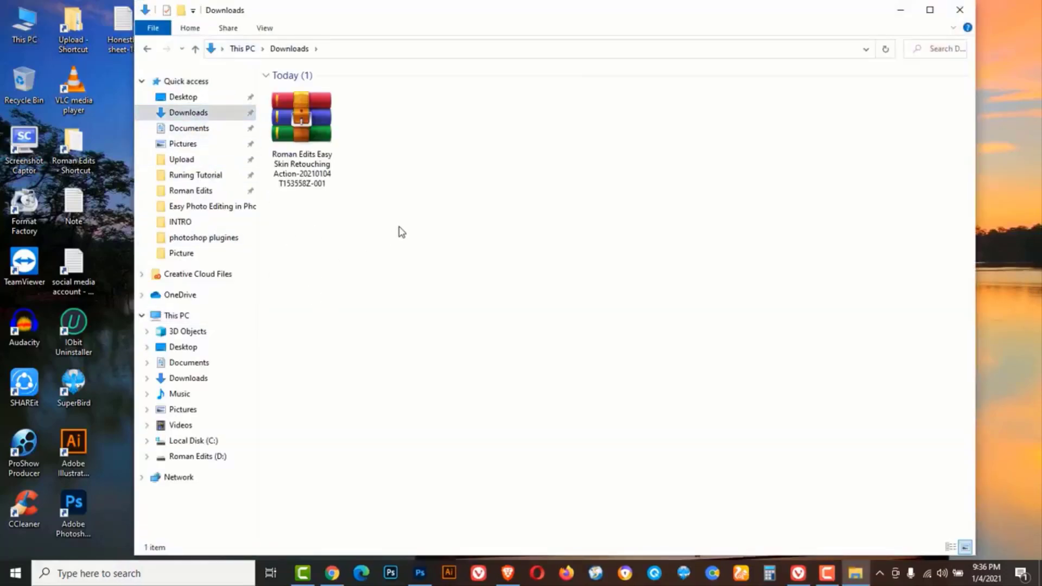
click(307, 116)
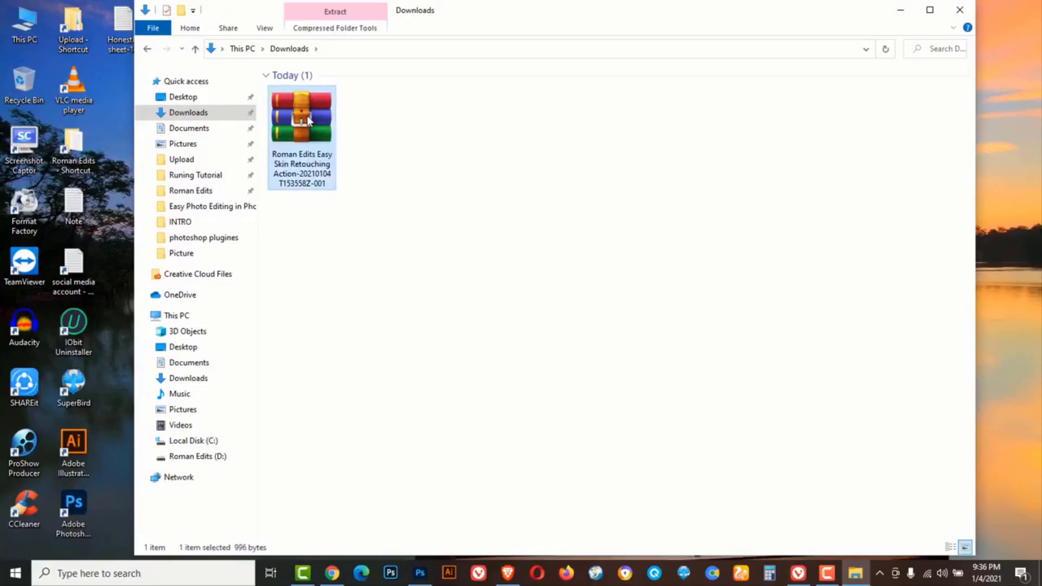
right_click(307, 115)
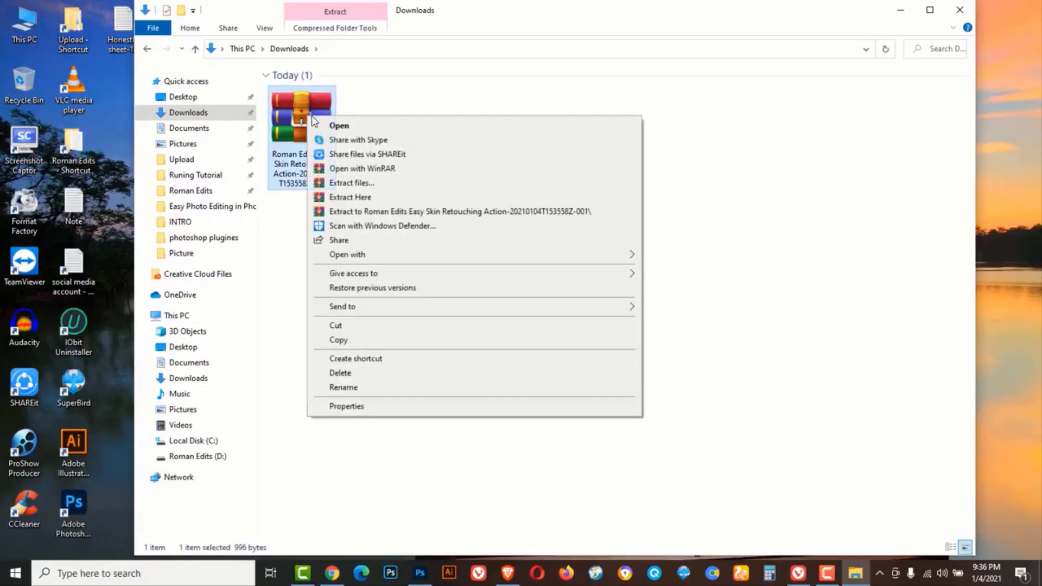
click(353, 217)
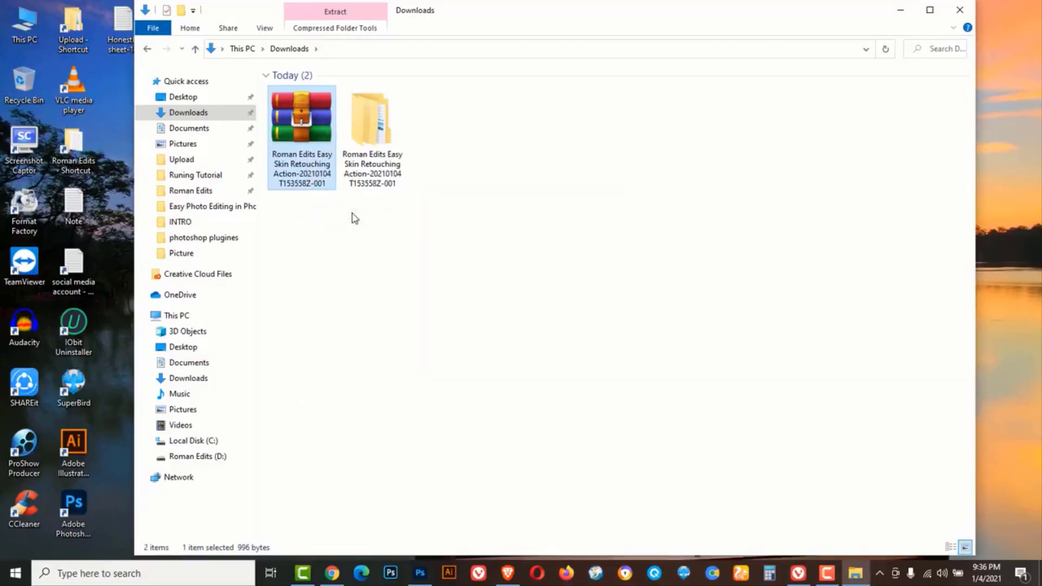
Open the extracted folder and its Roman Edits Easy Skin Retouching Action subfolder to view the ATN file
click(383, 234)
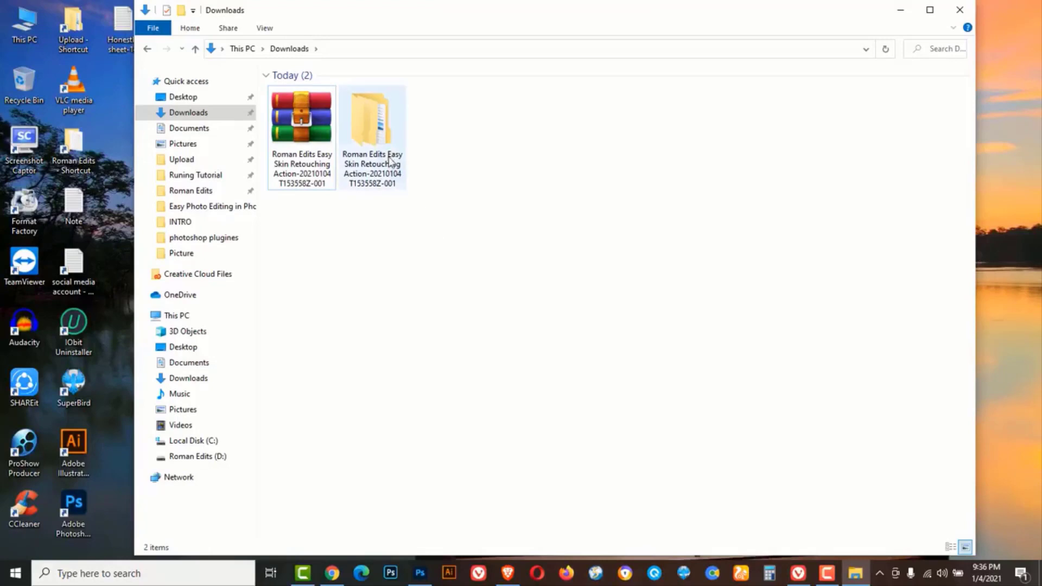
double_click(374, 132)
double_click(366, 97)
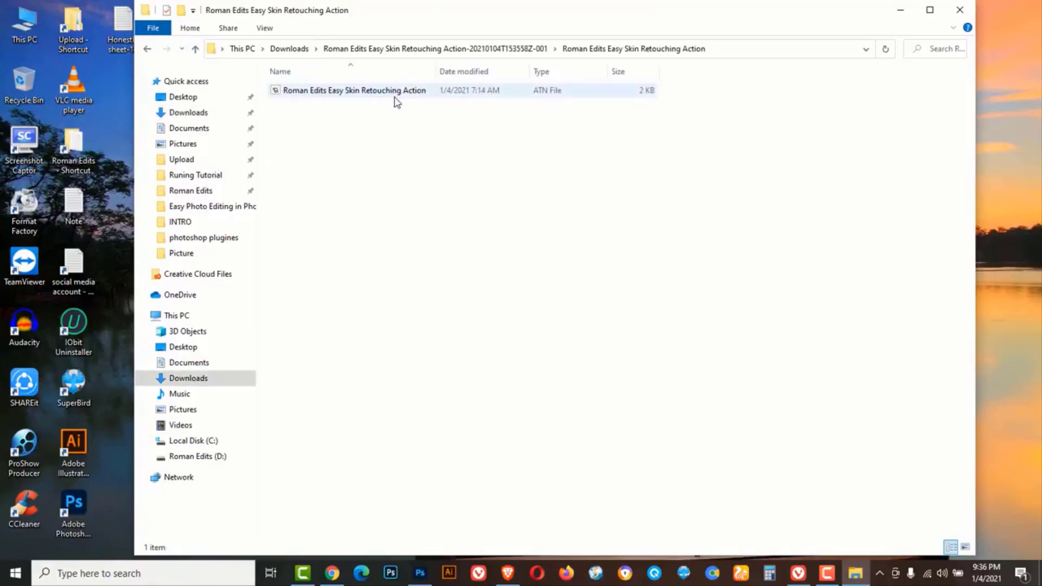
Switch to Photoshop and show the Actions panel
click(420, 573)
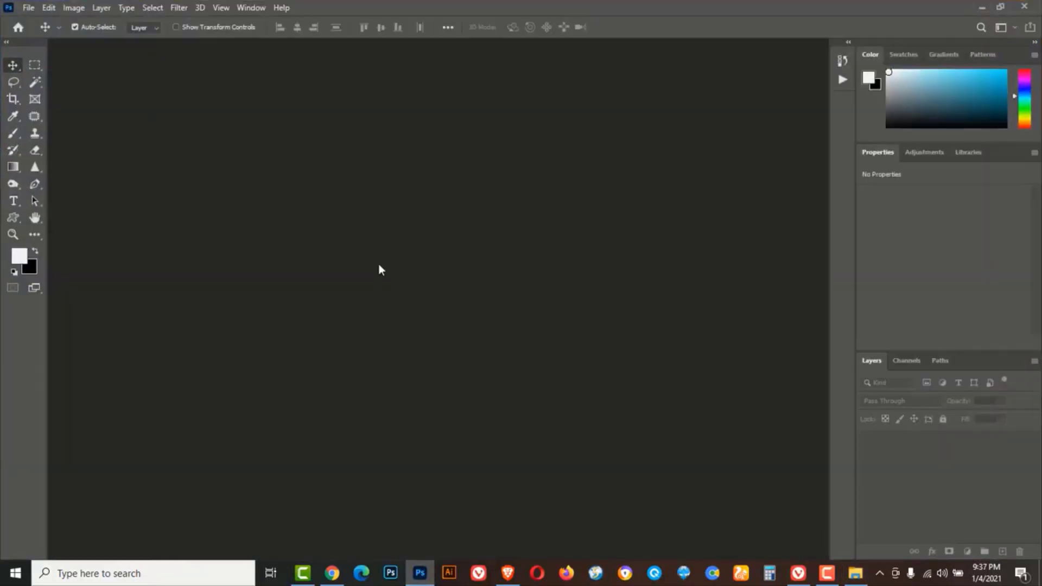
click(250, 9)
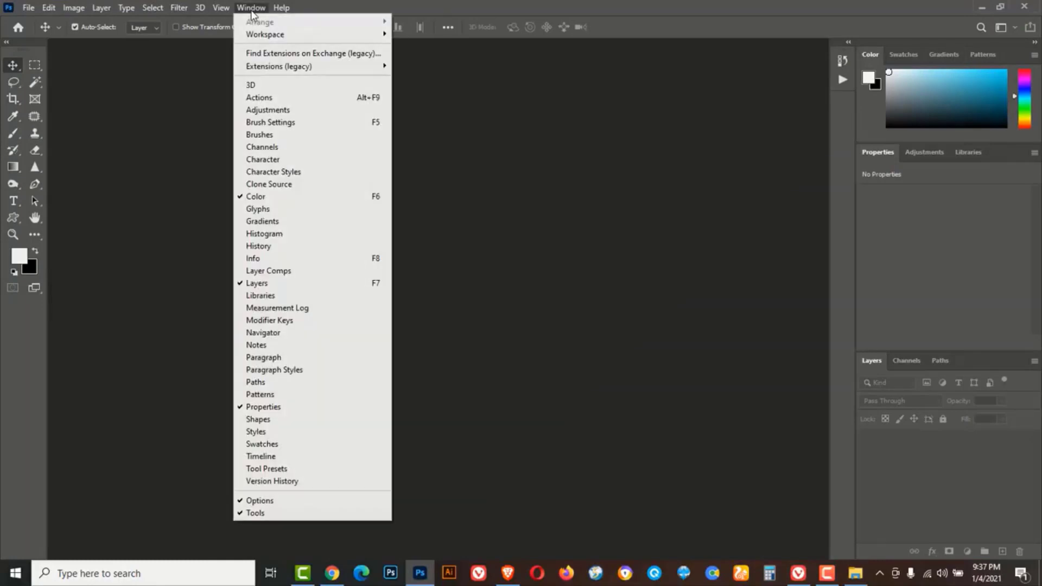
click(271, 100)
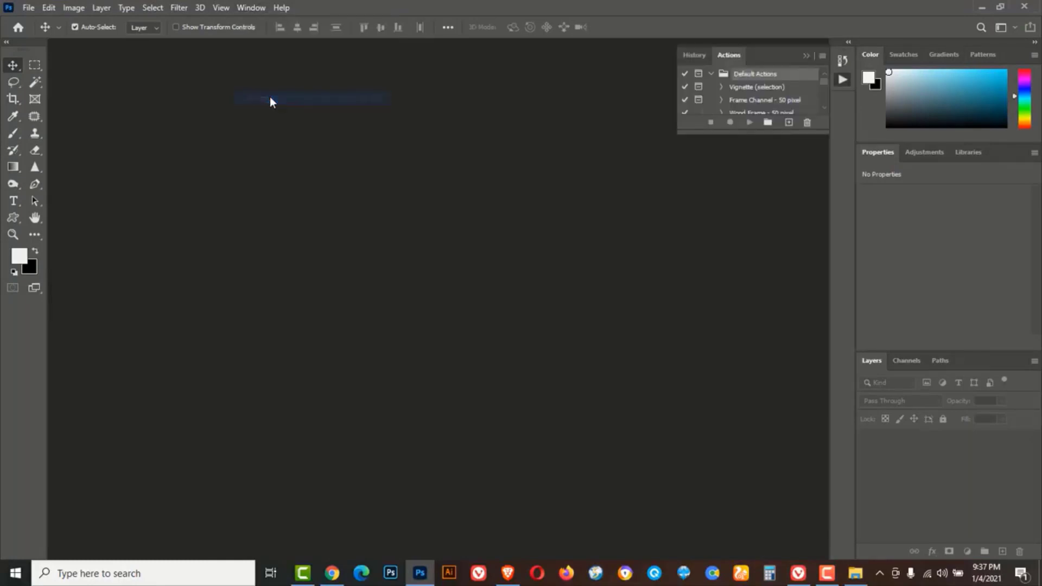
Load the Roman Edits Easy Skin Retouching Action ATN file from the extracted Downloads folder and enlarge the Actions panel to list every action
click(822, 56)
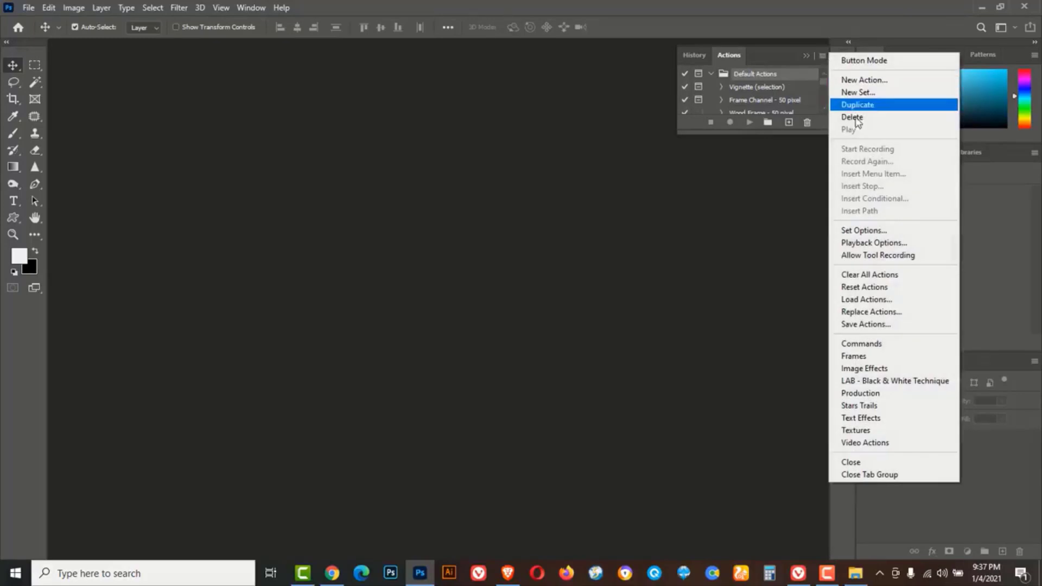
click(876, 301)
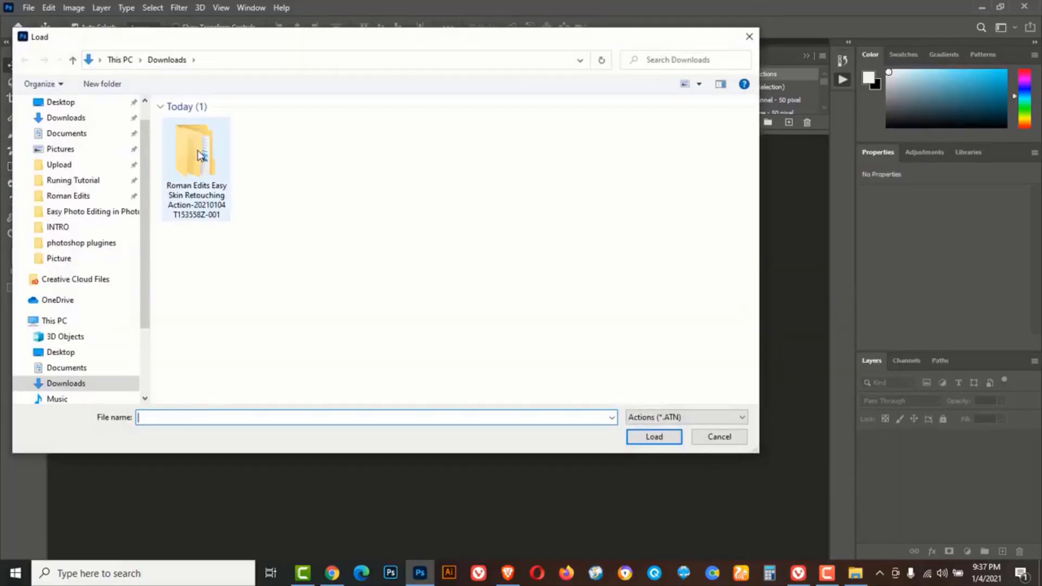
double_click(199, 155)
click(249, 125)
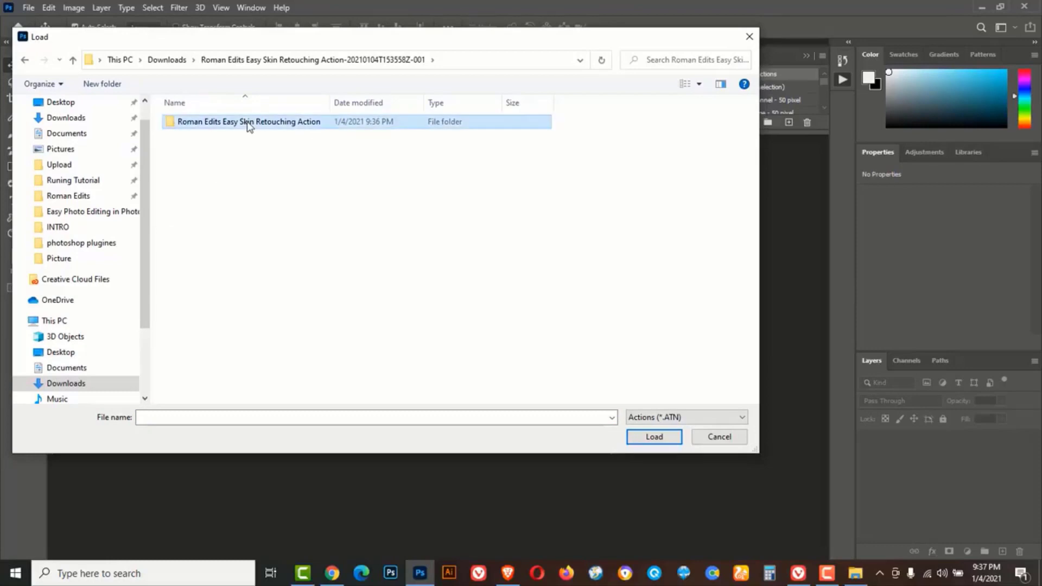
double_click(249, 125)
click(199, 125)
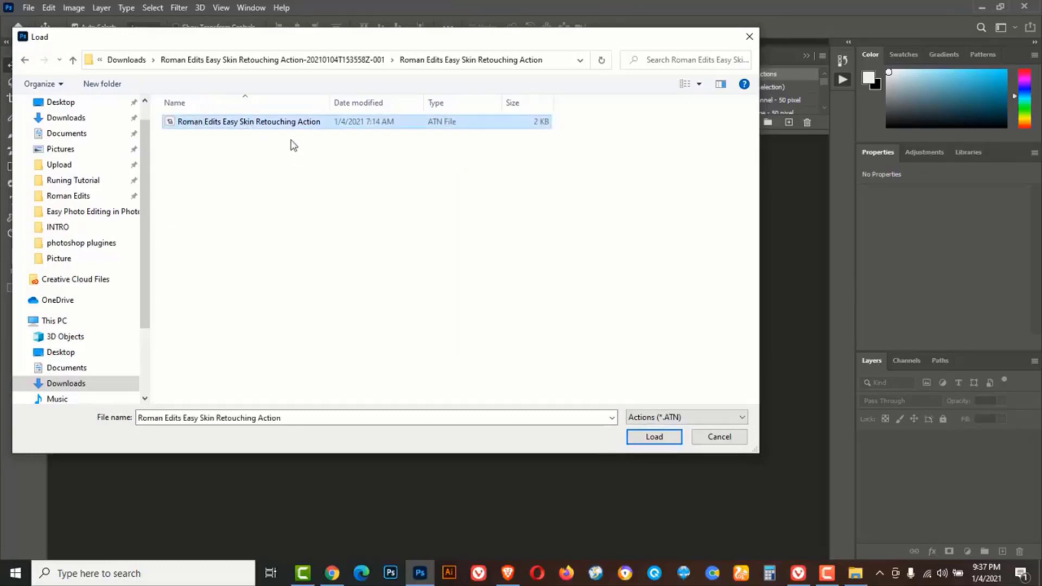
click(655, 441)
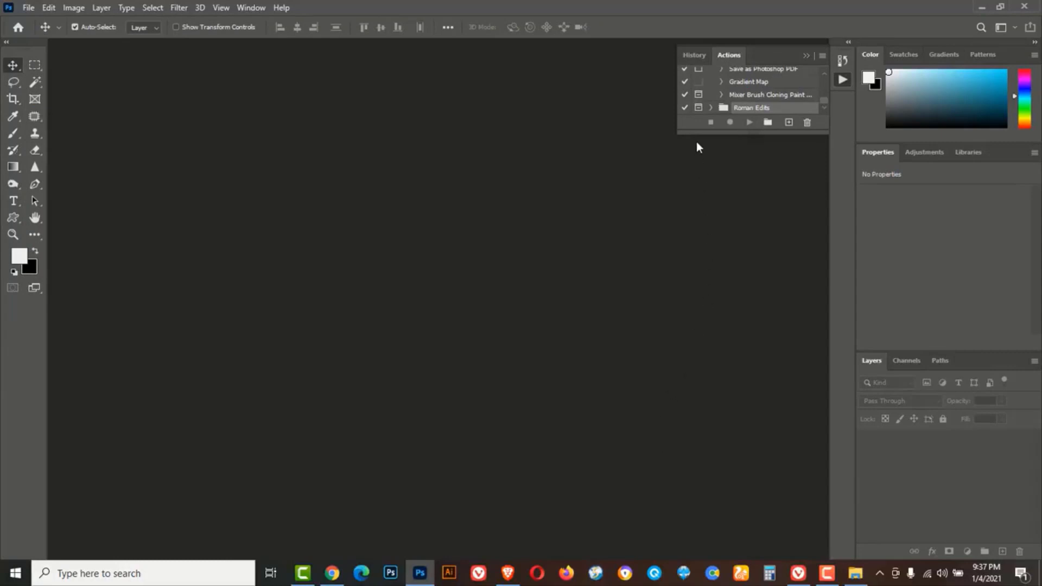
drag(694, 138, 705, 402)
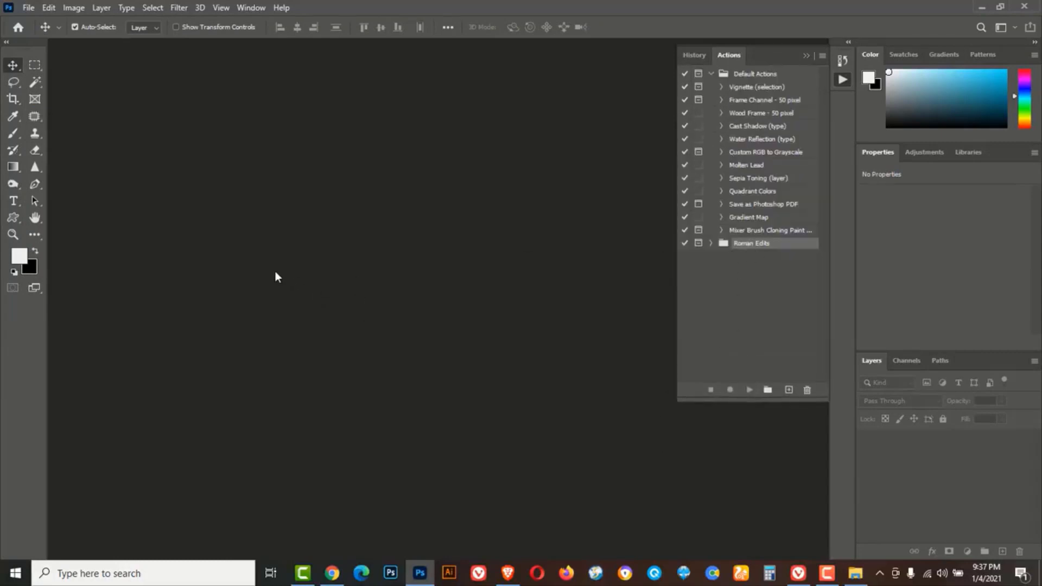
Open the beautiful-blonde-hair-close-up-839633 JPG from the photoshop plugines folder
click(29, 9)
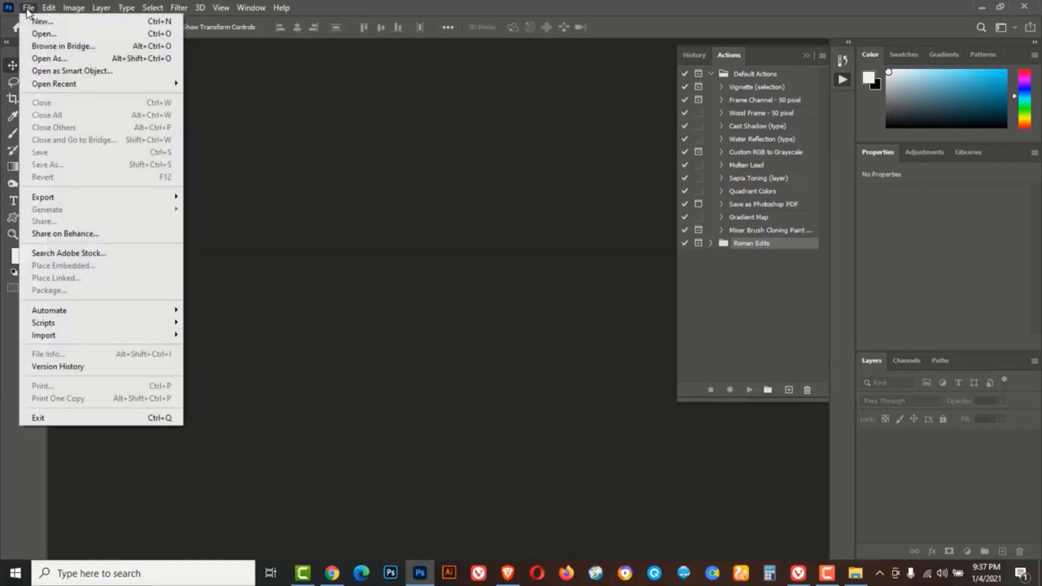
click(49, 29)
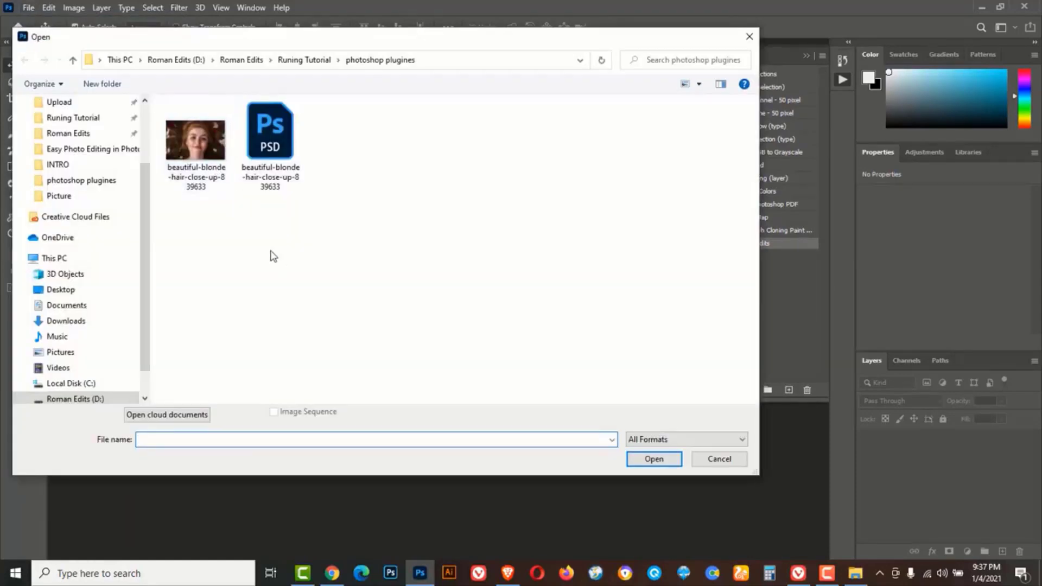
click(189, 145)
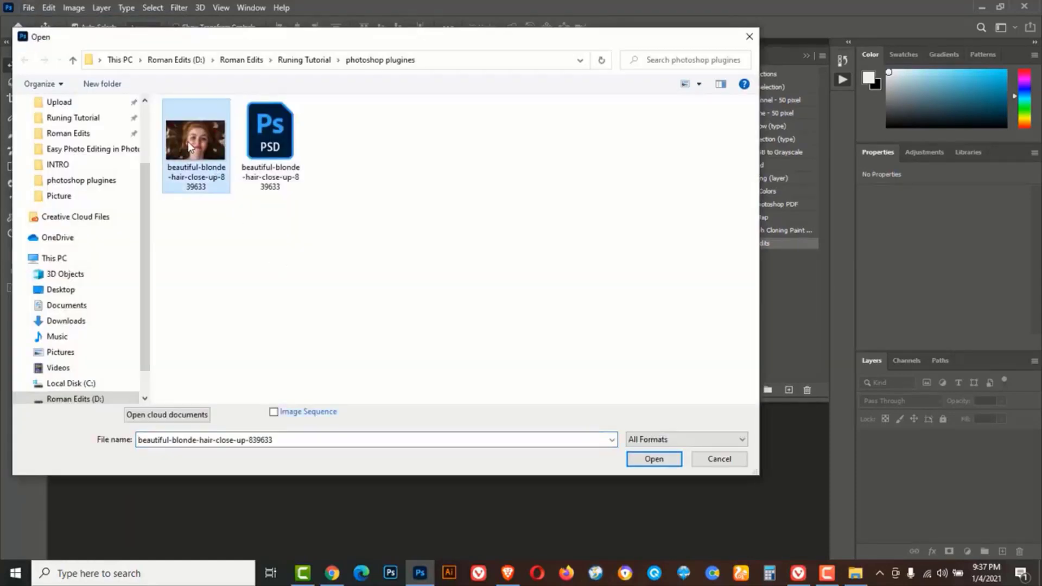
click(654, 461)
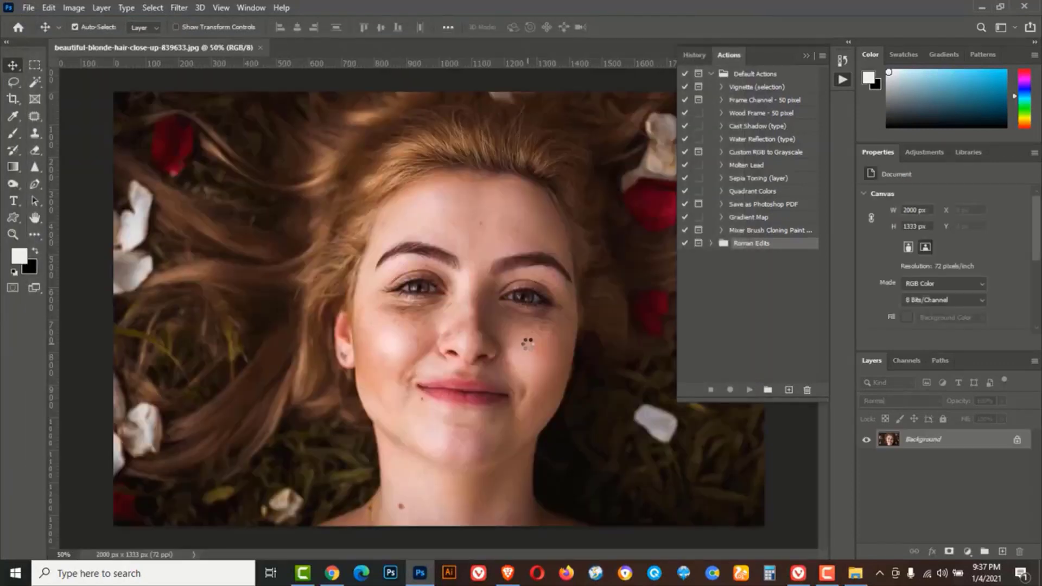
Duplicate the Background layer as Background copy
ctrl+click(474, 311)
ctrl+click(474, 311)
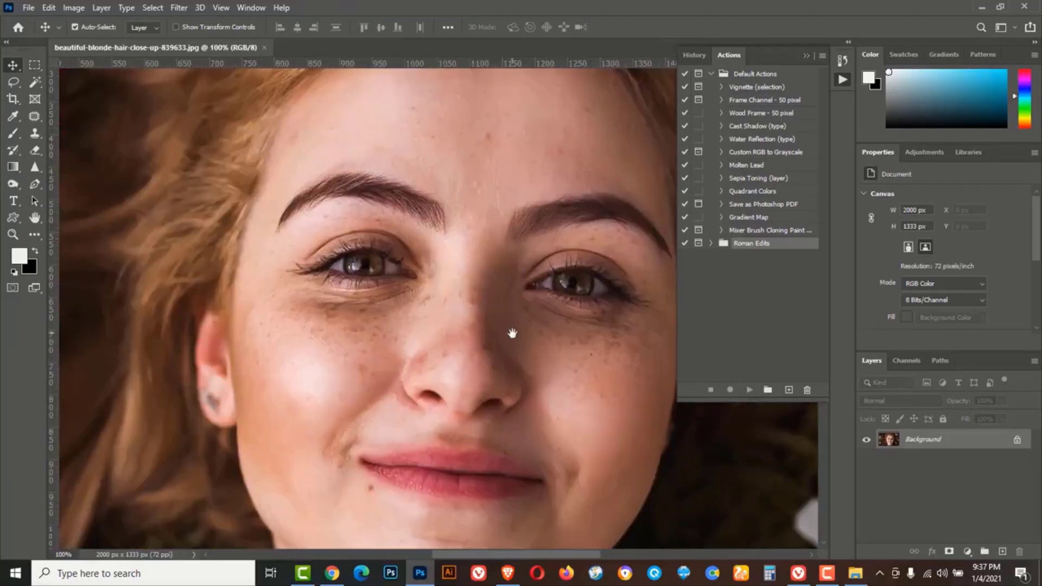
drag(513, 333, 461, 296)
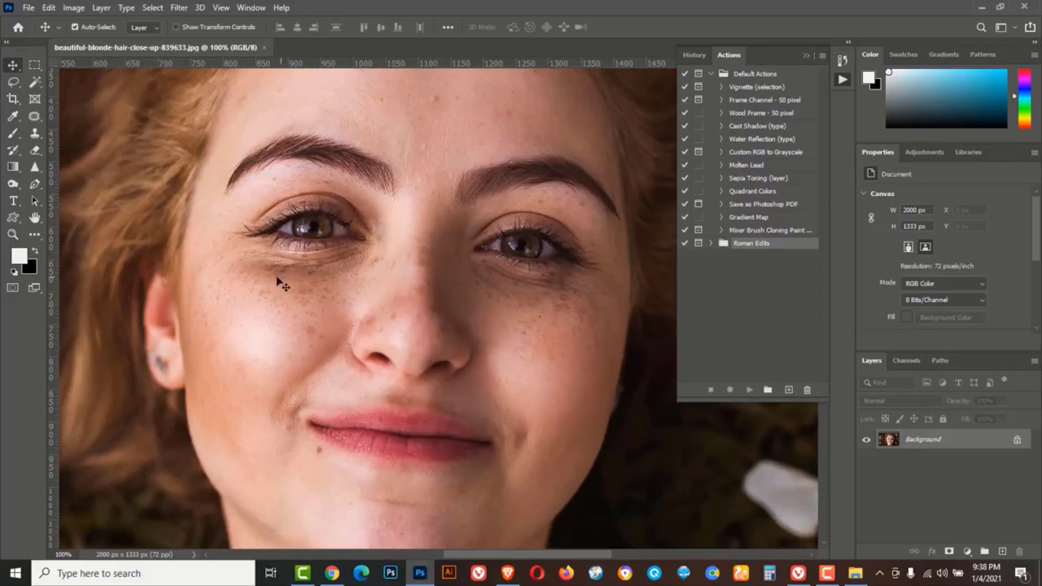
right_click(980, 443)
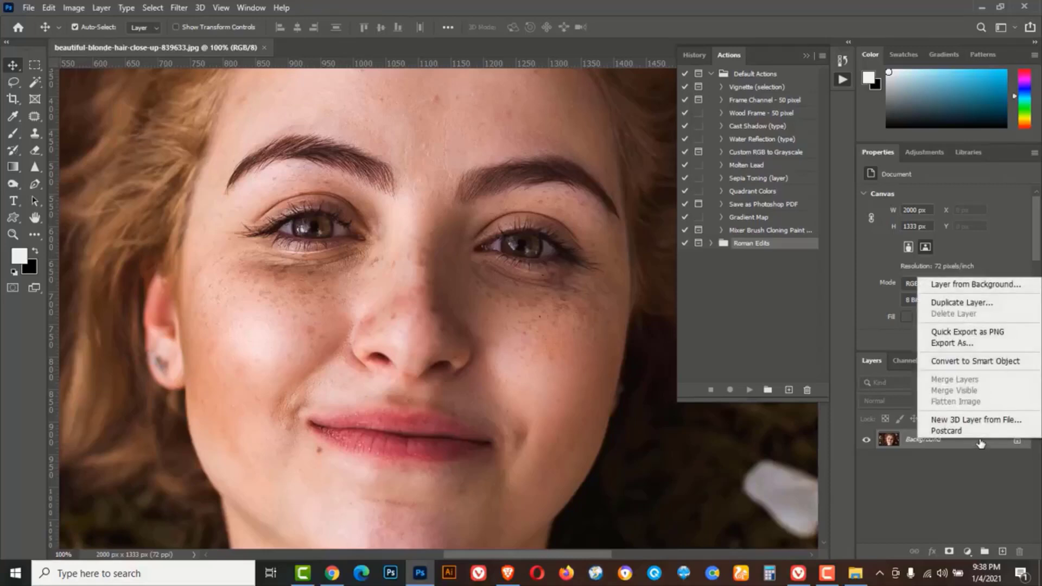
click(962, 303)
click(625, 155)
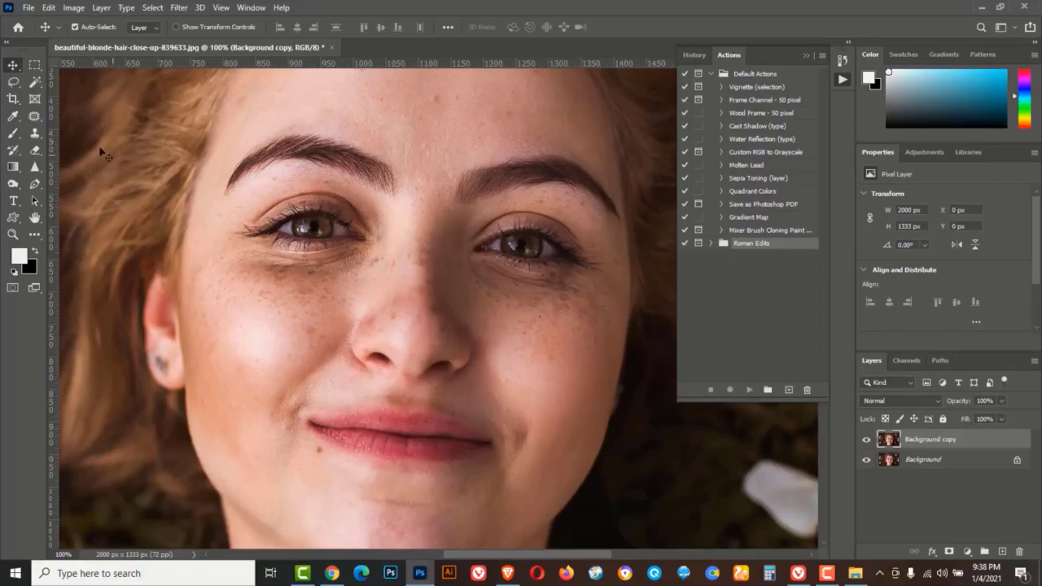
With the Patch Tool, replace the large spot and nearby freckles on the image-left cheek with clean skin
click(35, 118)
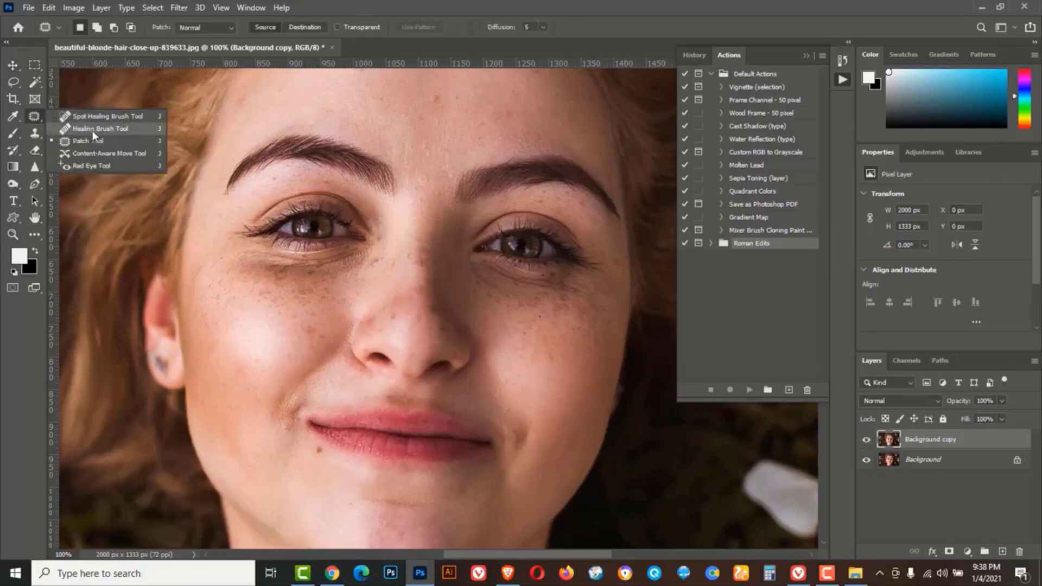
click(93, 141)
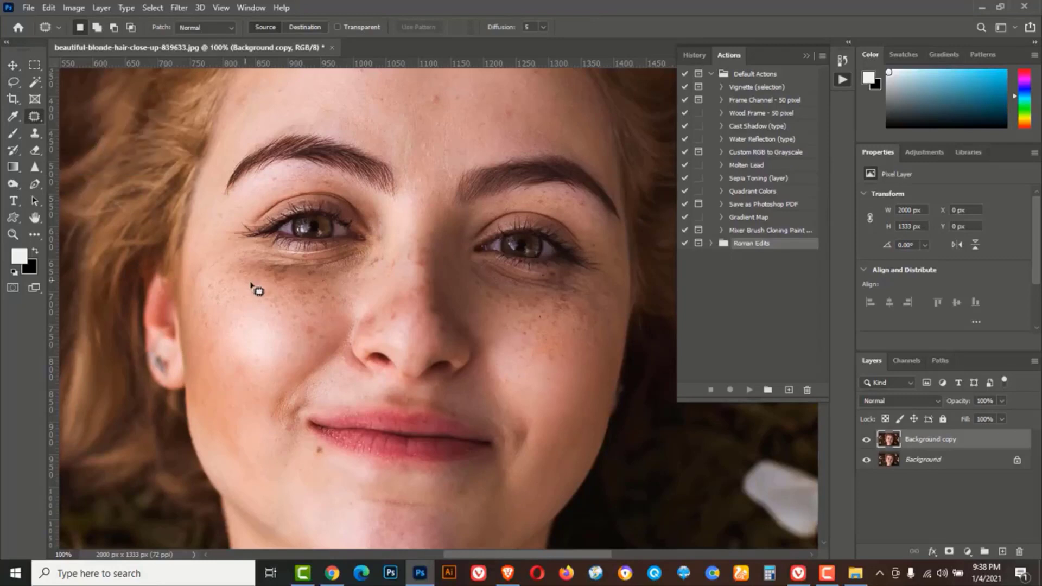
ctrl+click(289, 300)
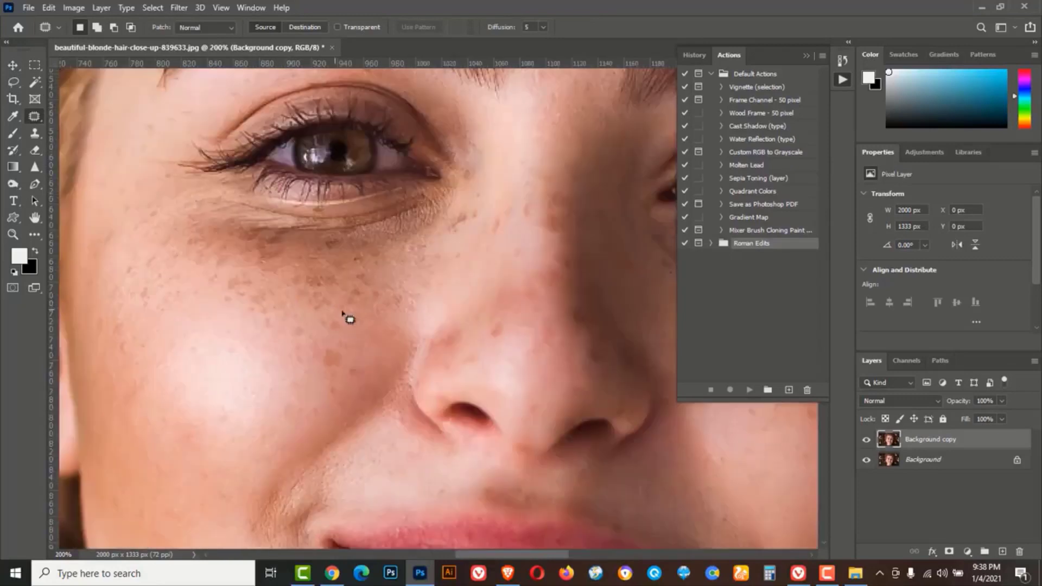
mouse_move(330, 348)
mouse_down()
mouse_move(324, 368)
mouse_move(341, 379)
mouse_move(351, 361)
mouse_move(333, 352)
mouse_up()
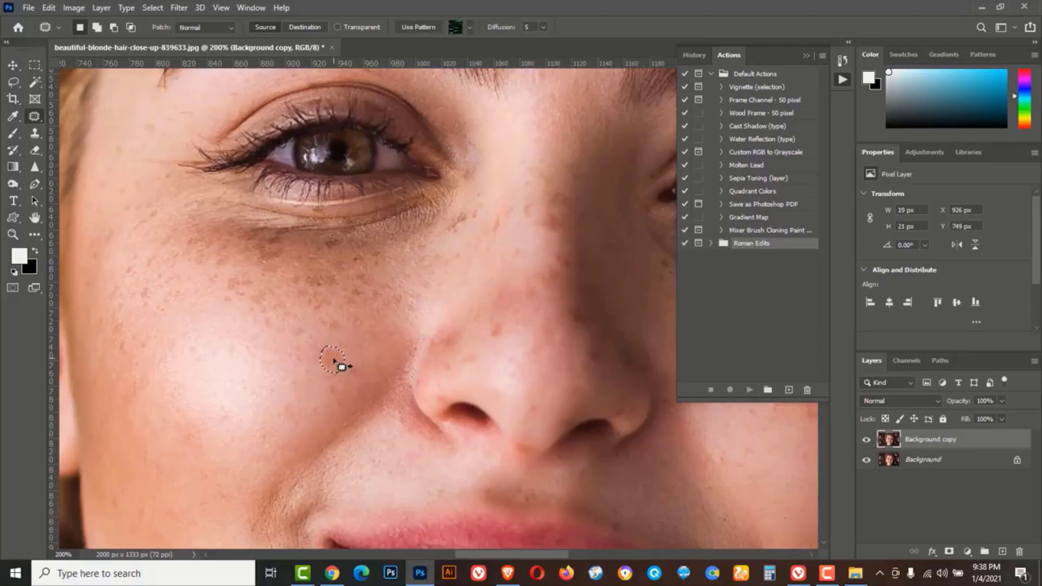
drag(334, 360, 293, 359)
mouse_move(240, 287)
mouse_down()
mouse_move(255, 283)
mouse_move(239, 274)
mouse_move(239, 293)
mouse_move(243, 284)
mouse_move(209, 307)
mouse_up()
mouse_move(286, 251)
mouse_down()
mouse_move(259, 263)
mouse_move(279, 267)
mouse_move(286, 254)
mouse_move(288, 264)
mouse_move(320, 263)
mouse_up()
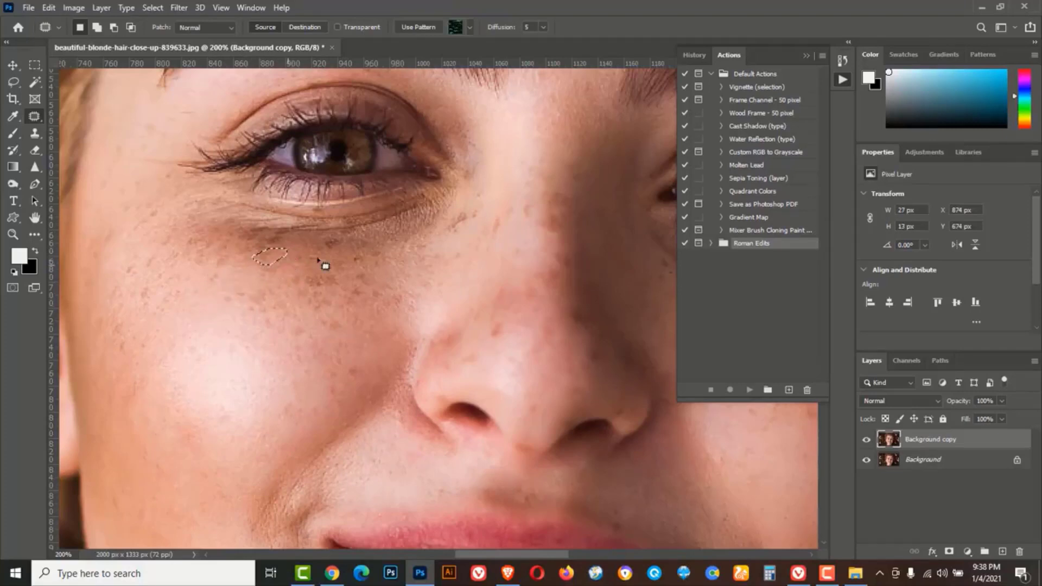
Patch the dark freckles beneath the image-left eye, near its inner corner and on the upper cheek
drag(276, 233, 278, 236)
drag(283, 233, 289, 249)
drag(335, 276, 332, 281)
drag(322, 278, 305, 291)
drag(467, 219, 450, 238)
drag(457, 223, 457, 254)
drag(269, 287, 255, 332)
drag(262, 311, 228, 304)
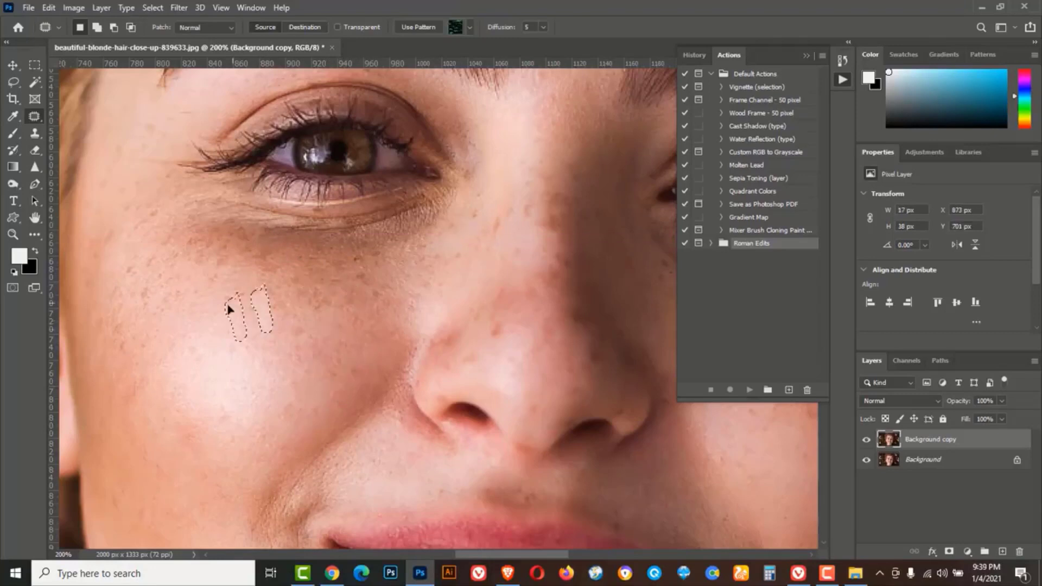
Patch the blemishes on the nose, along its bridge and on the adjoining skin
drag(496, 329, 500, 322)
drag(497, 224, 456, 228)
drag(382, 293, 331, 297)
drag(382, 251, 384, 254)
scroll(495, 338, right, 2)
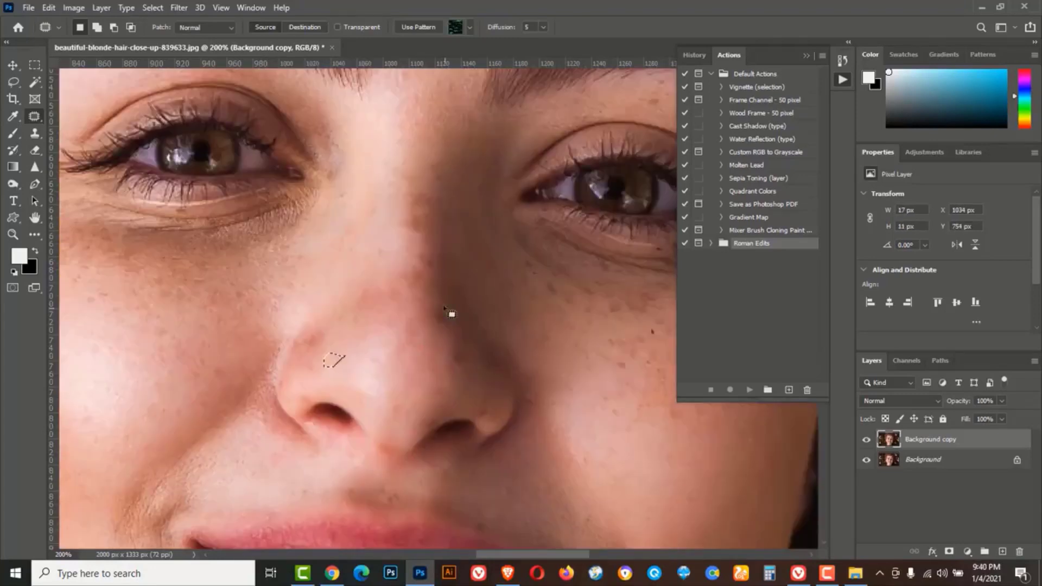
drag(451, 352, 470, 357)
mouse_move(409, 216)
mouse_down()
mouse_move(396, 222)
mouse_move(403, 194)
mouse_up()
Patch the remaining blemishes across the image-right side of the face and the forehead
scroll(401, 217, right, 2)
drag(555, 295, 559, 311)
drag(469, 311, 478, 319)
mouse_move(407, 279)
mouse_down()
mouse_move(414, 294)
mouse_move(395, 273)
mouse_up()
drag(532, 251, 529, 248)
drag(580, 287, 586, 296)
drag(614, 184, 669, 224)
drag(503, 340, 483, 353)
drag(488, 228, 452, 347)
drag(480, 217, 525, 207)
drag(261, 392, 247, 405)
drag(304, 195, 393, 369)
drag(336, 210, 342, 219)
drag(272, 190, 338, 227)
drag(281, 169, 306, 231)
Patch out the mole below the image-left corner of the mouth and clear the selection
scroll(395, 280, down, 1)
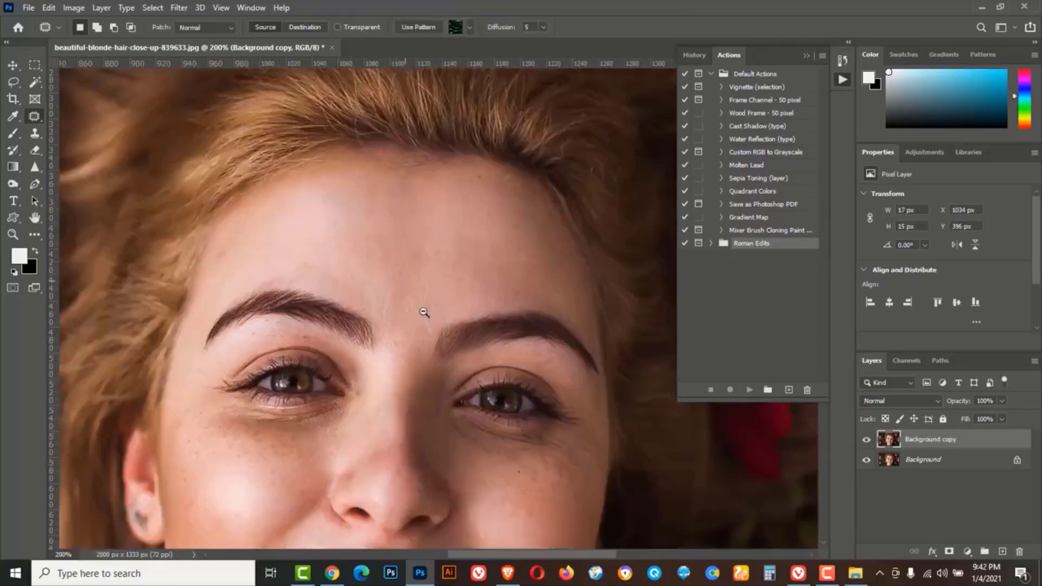
scroll(424, 312, down, 4)
mouse_move(296, 408)
mouse_down()
mouse_move(311, 427)
mouse_move(296, 416)
mouse_up()
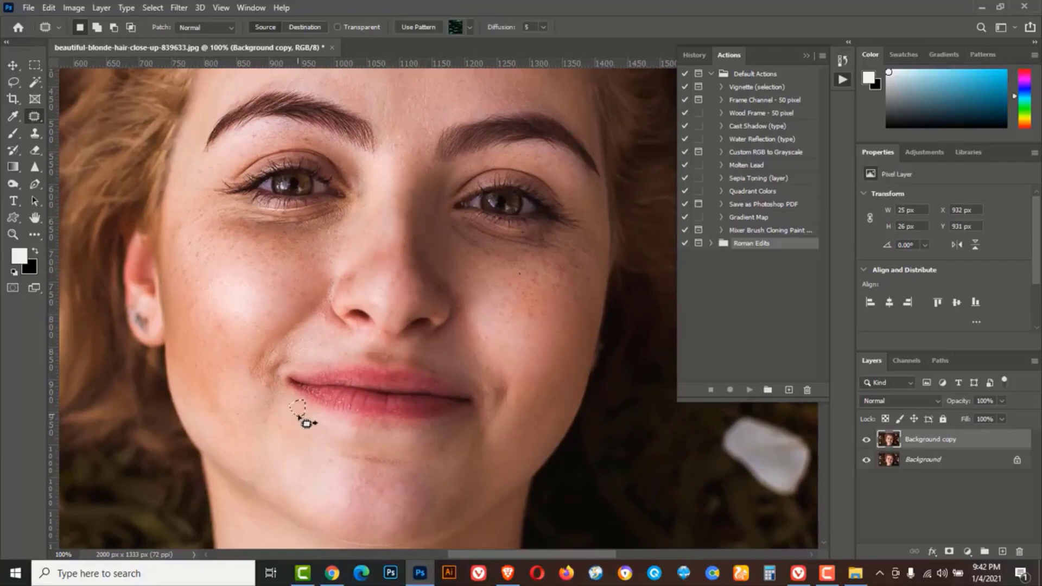
click(153, 7)
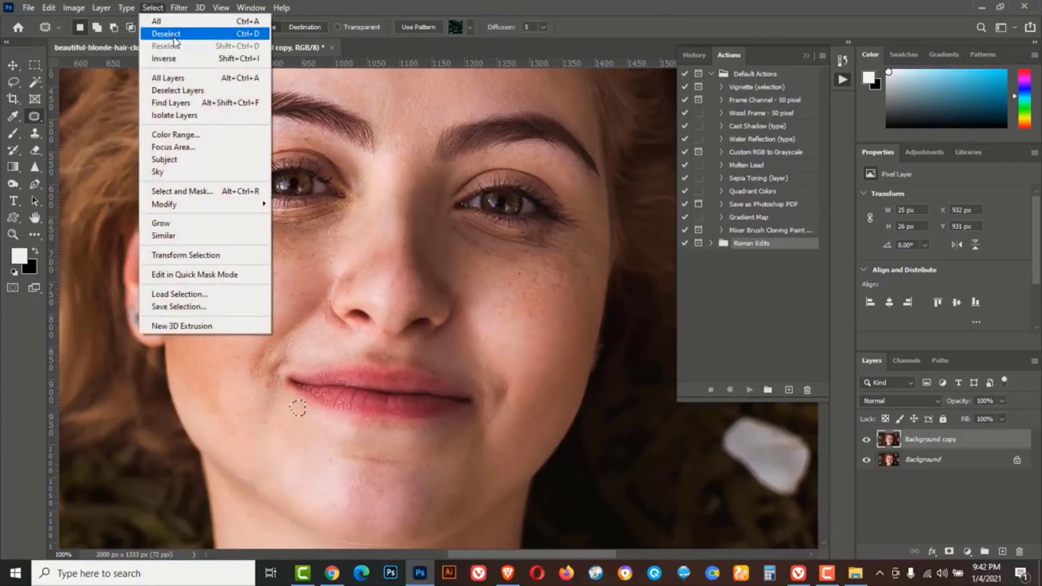
click(173, 35)
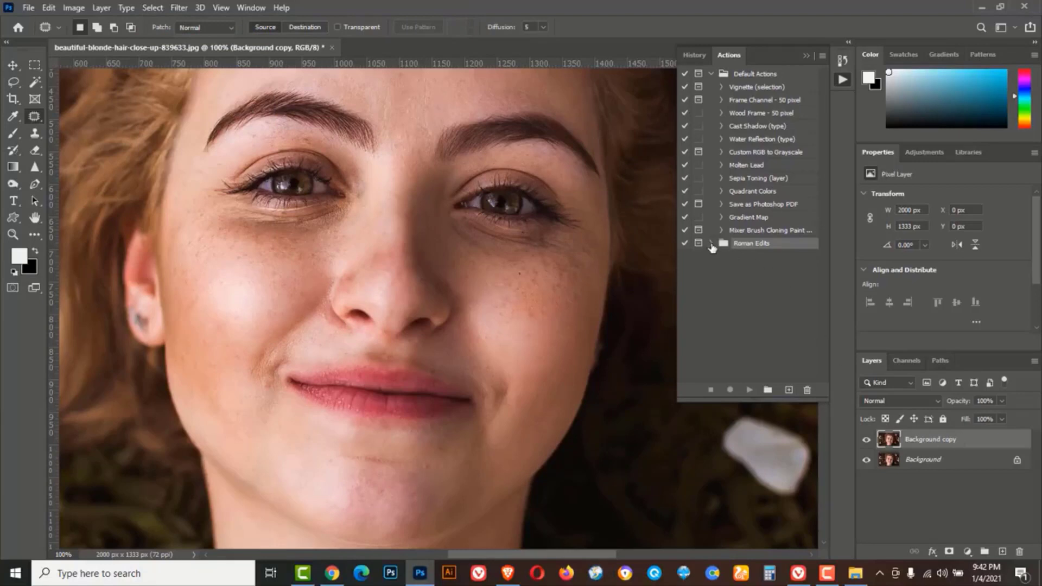
Expand the Roman Edits action set and play its Skin Softening action on the Background copy layer
click(711, 244)
click(763, 258)
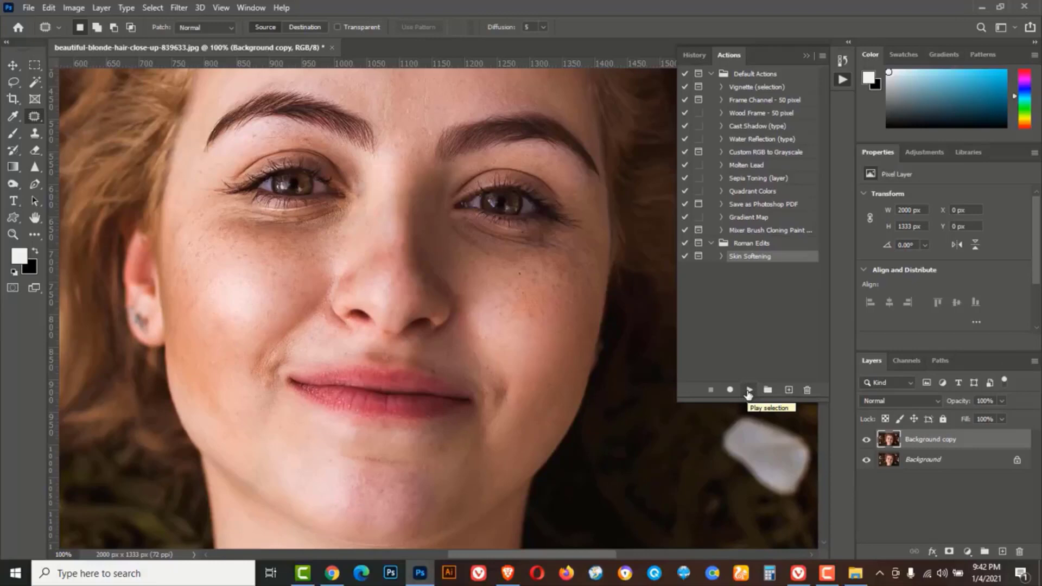
click(748, 390)
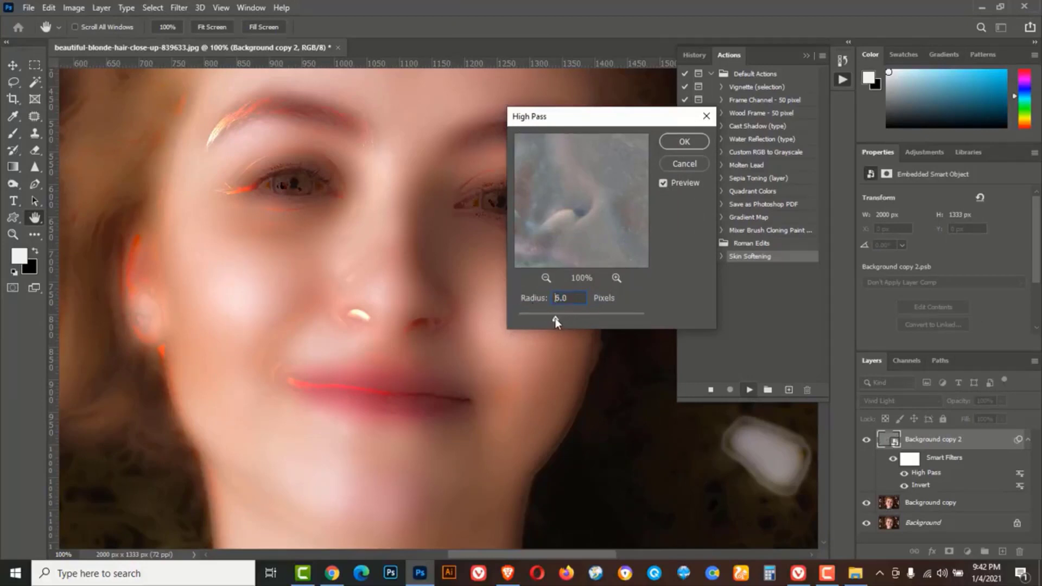
Set the High Pass radius to about 4.3 pixels and apply the filter
drag(555, 318, 549, 317)
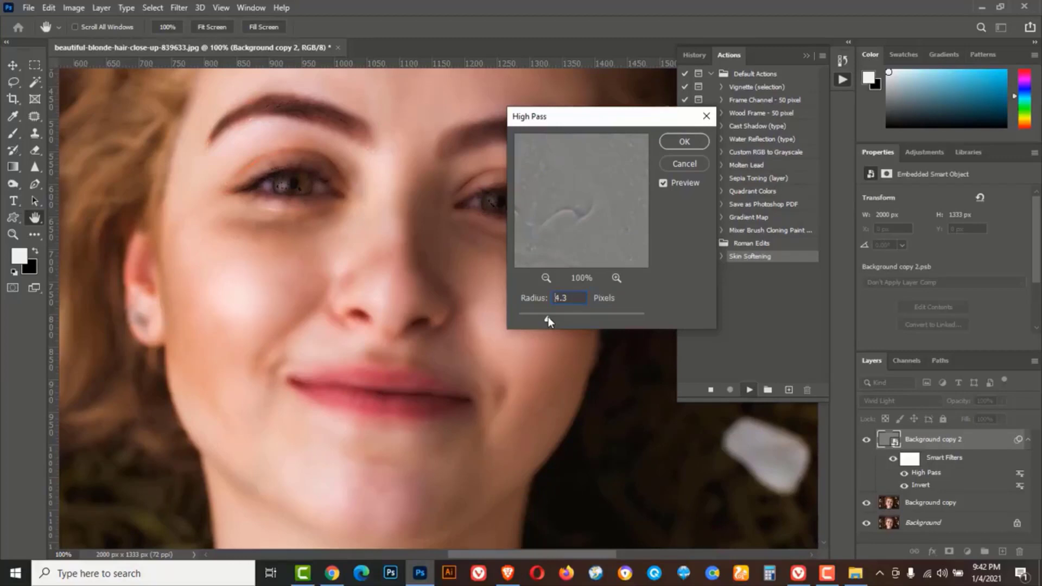
click(552, 298)
click(671, 143)
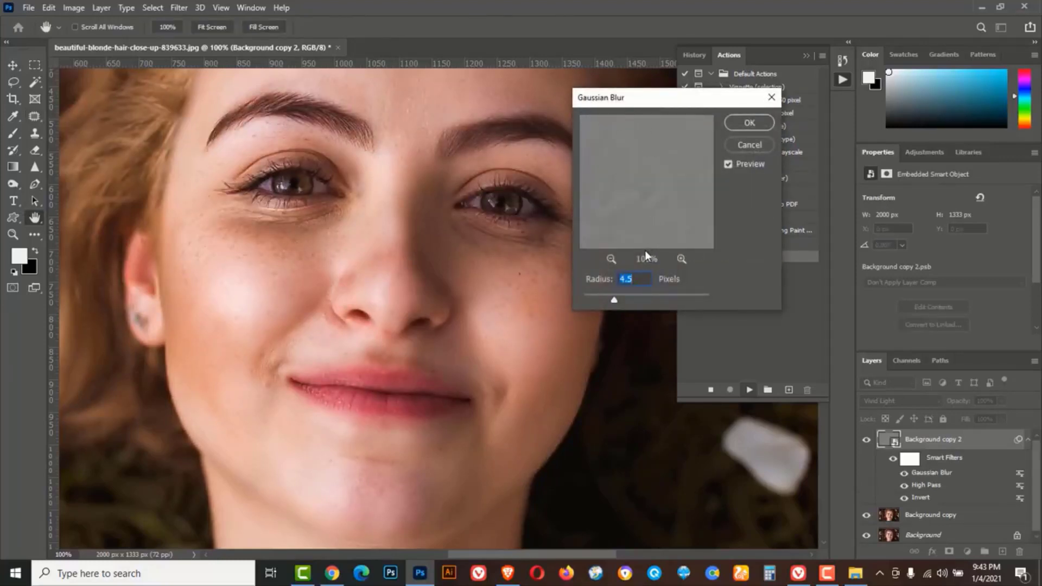
Lower the Gaussian Blur radius to bring back fine skin texture and apply the filter
drag(615, 304, 597, 303)
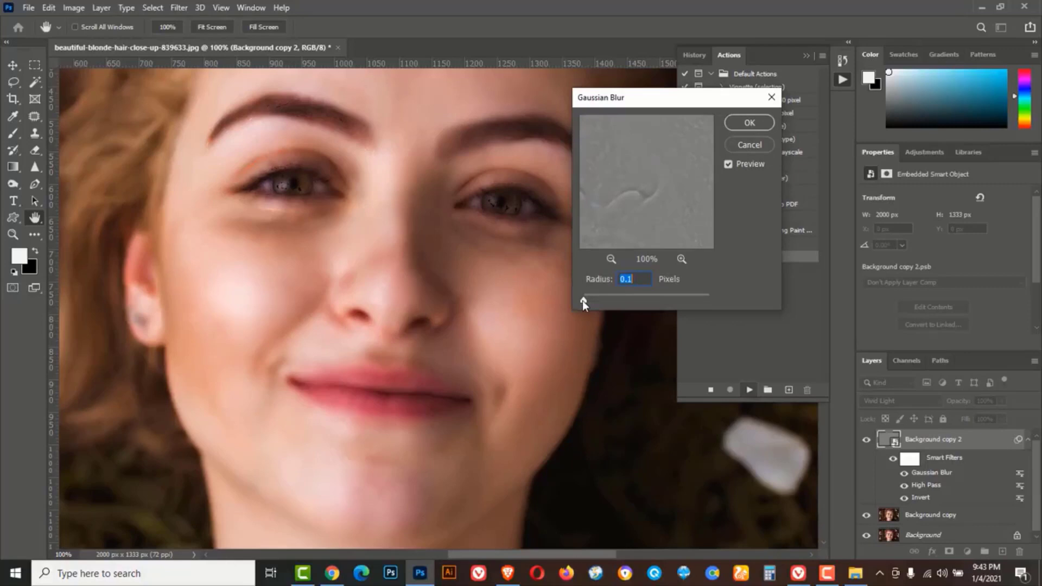
drag(583, 301, 591, 301)
click(750, 122)
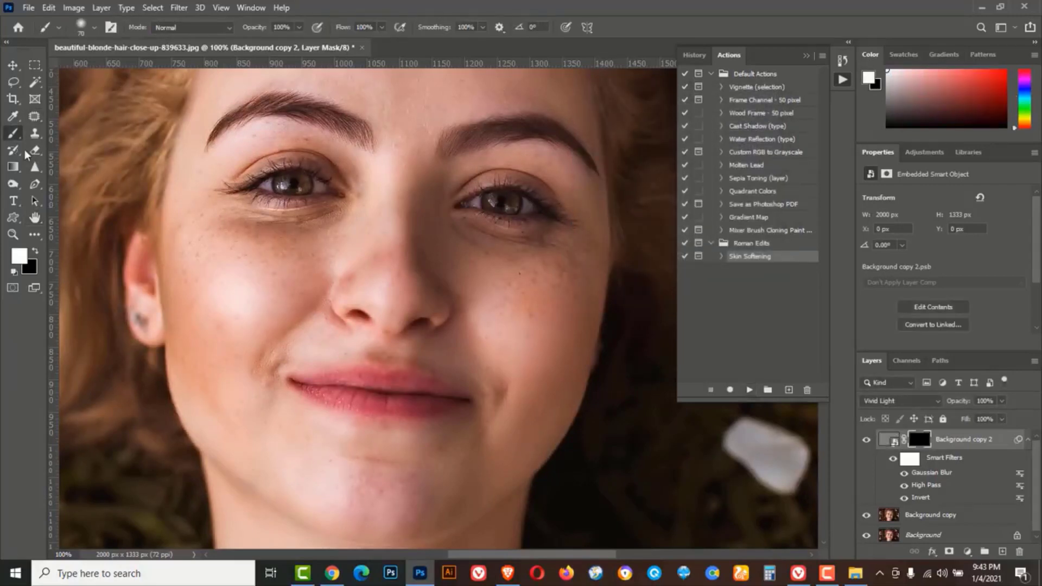
With a white 70 px Brush Tool, paint the Background copy 2 layer mask over the image-left cheek to soften it
right_click(14, 136)
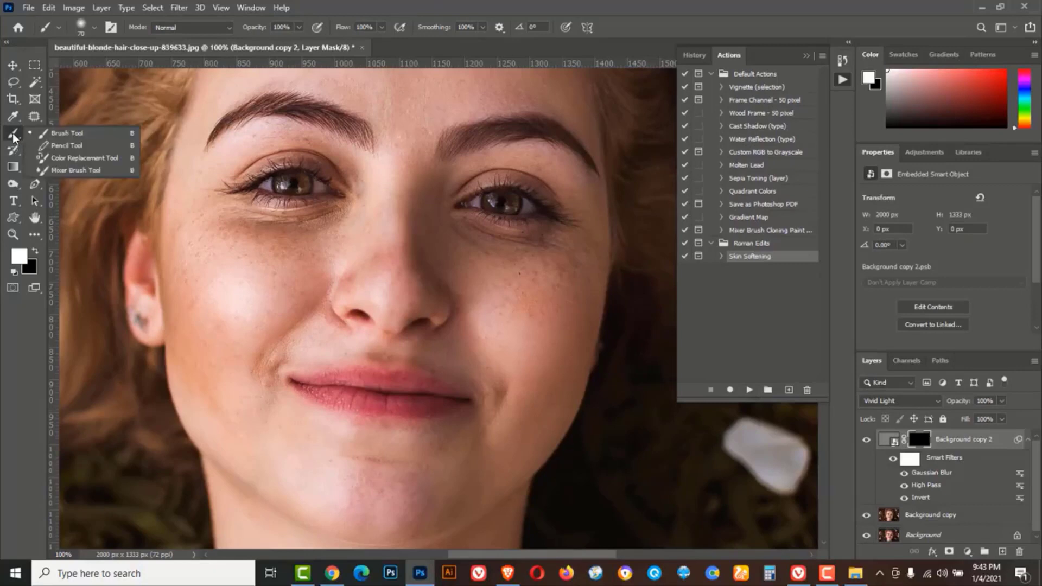
click(67, 134)
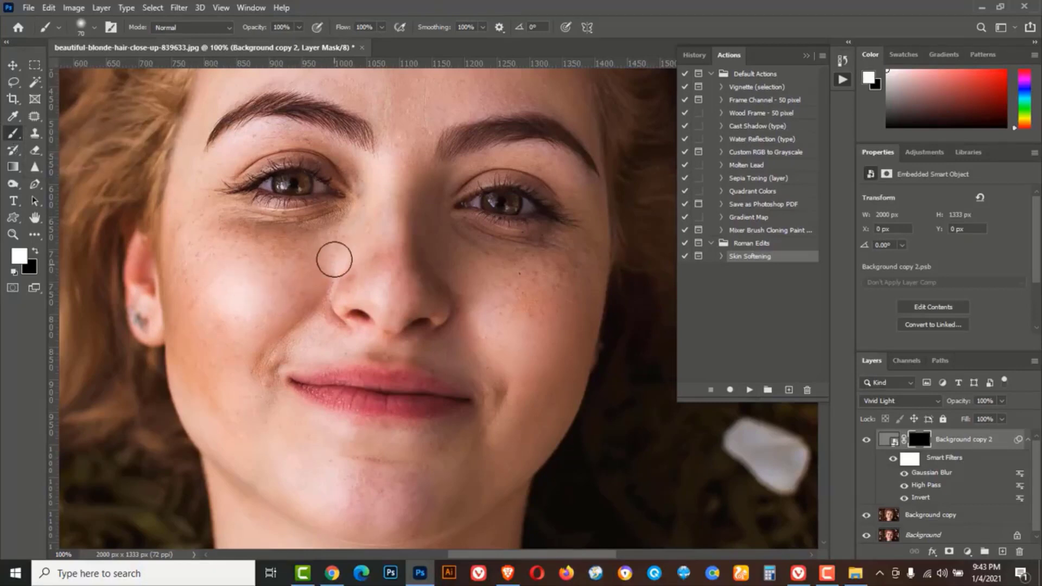
ctrl+click(349, 277)
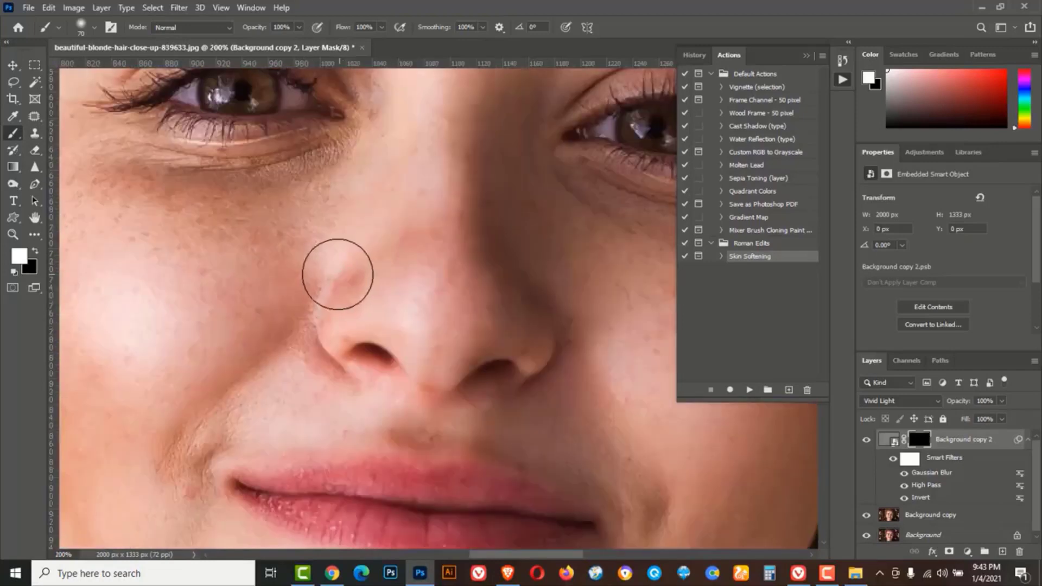
drag(272, 279, 393, 302)
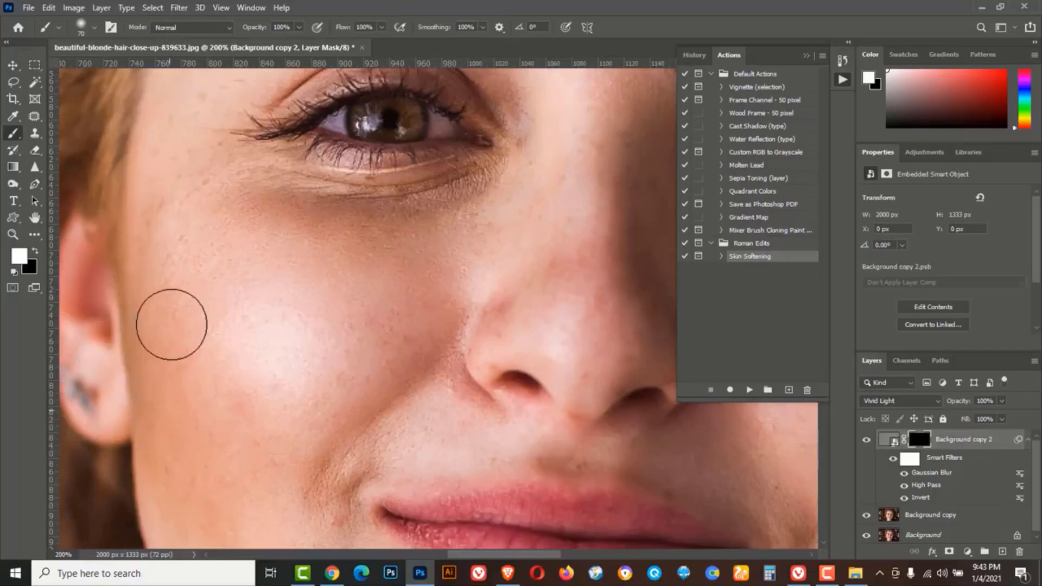
mouse_move(294, 371)
mouse_down()
mouse_move(295, 414)
mouse_move(353, 377)
mouse_move(379, 327)
mouse_up()
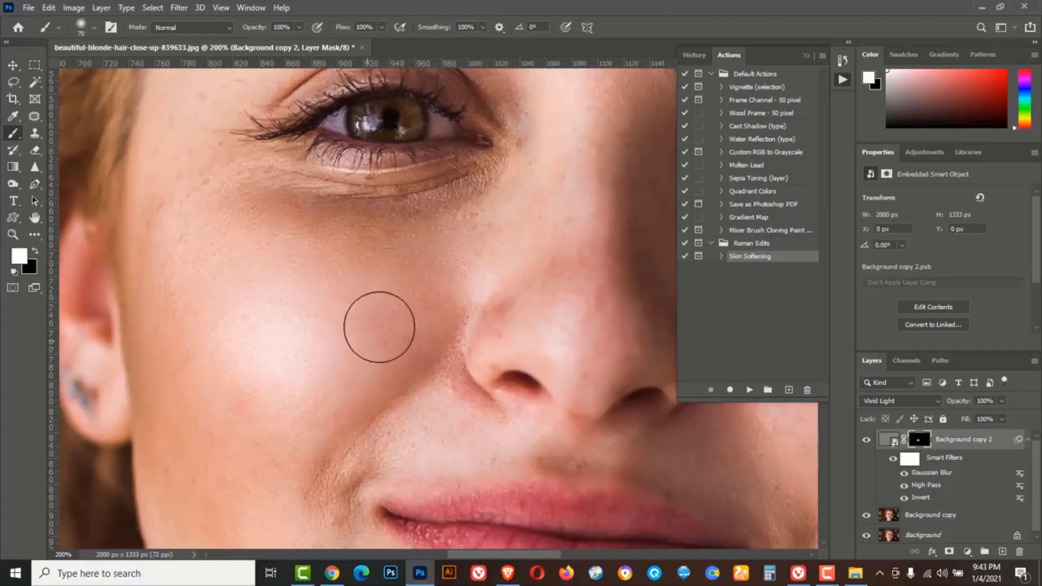
Paint the mask white over the skin beneath the image-left eye and along the nose bridge
drag(419, 268, 354, 402)
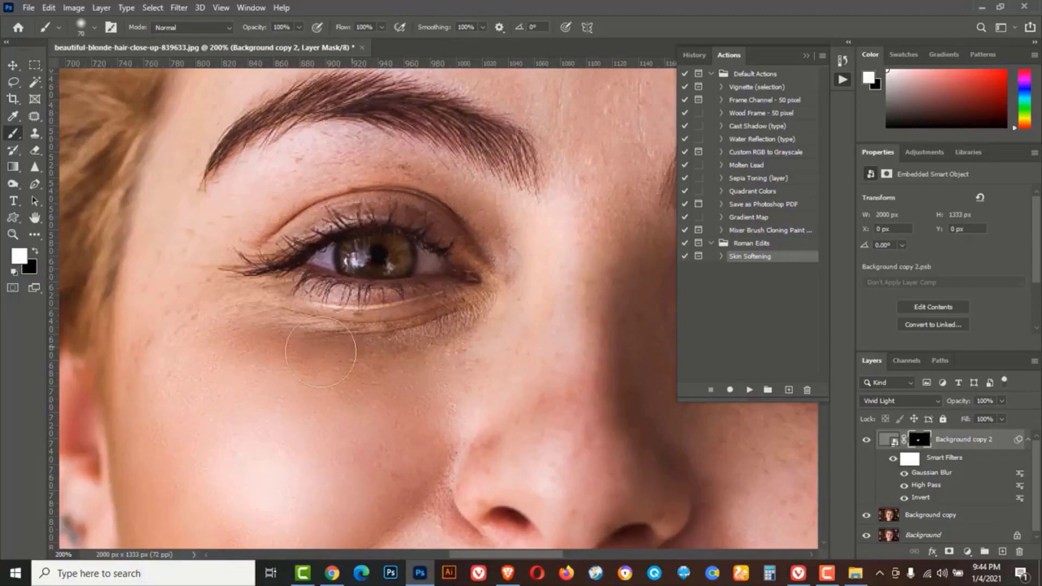
mouse_move(235, 362)
mouse_down()
mouse_move(198, 303)
mouse_move(186, 239)
mouse_move(178, 336)
mouse_move(210, 357)
mouse_up()
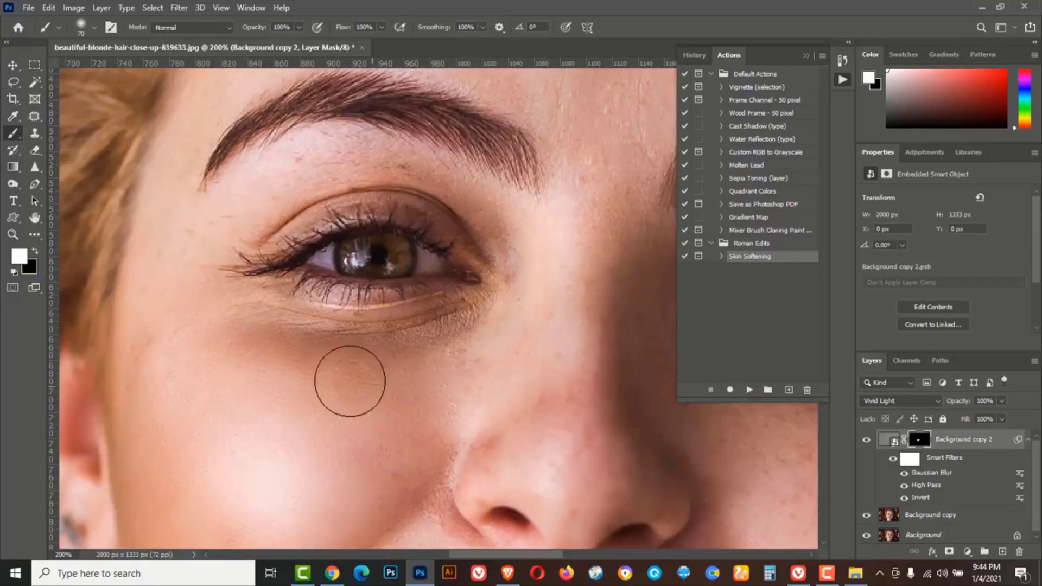
drag(582, 313, 458, 307)
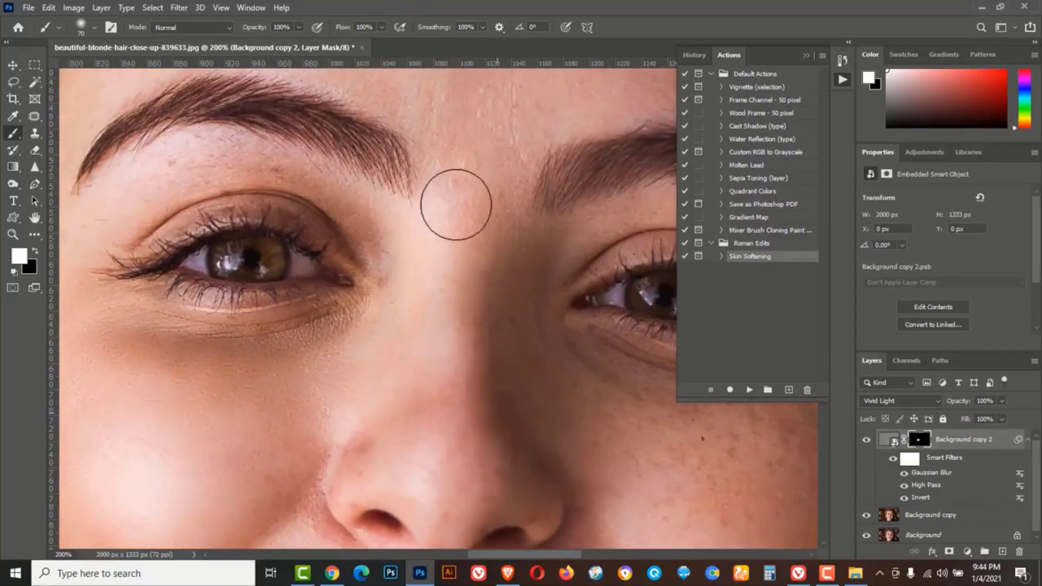
Reduce the brush to 50 px and paint the mask over the image-left upper eyelid and around the inner eye corner
drag(488, 300, 574, 428)
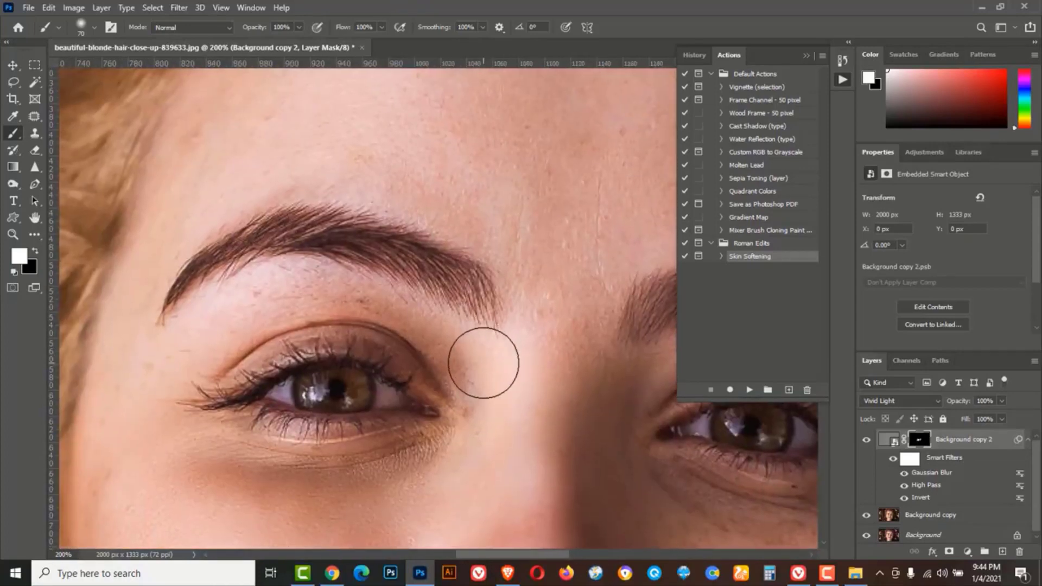
key(bracketleft)
key(bracketleft)
mouse_move(302, 290)
mouse_down()
mouse_move(183, 360)
mouse_move(293, 281)
mouse_move(413, 340)
mouse_move(470, 407)
mouse_move(477, 394)
mouse_move(414, 348)
mouse_move(278, 330)
mouse_move(216, 340)
mouse_move(219, 410)
mouse_move(196, 440)
mouse_move(183, 439)
mouse_move(310, 465)
mouse_move(436, 463)
mouse_up()
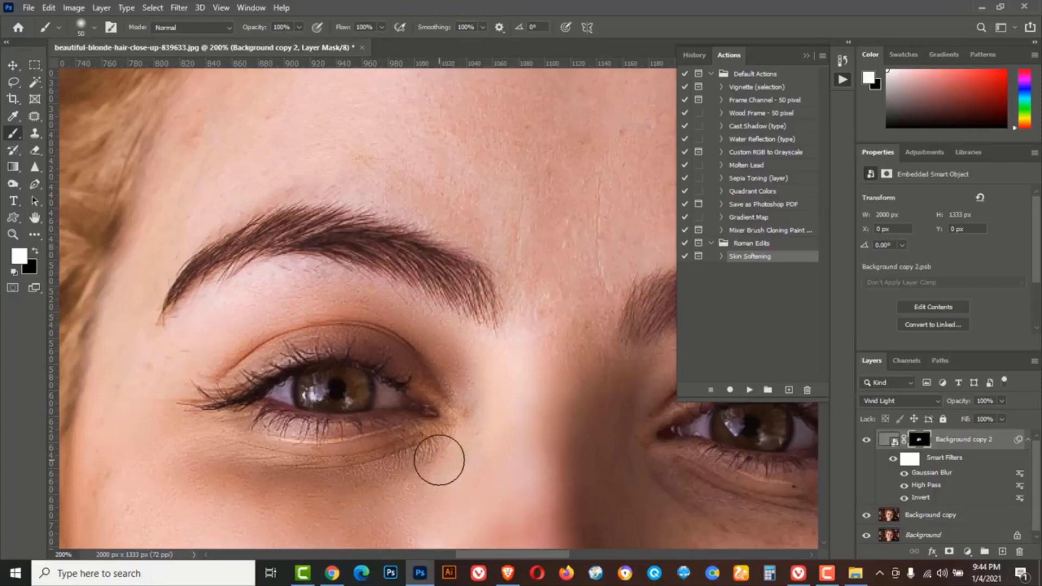
Hide the panels and, with an enlarged white brush, paint the layer mask over the whole forehead and between the eyebrows
drag(500, 248, 505, 342)
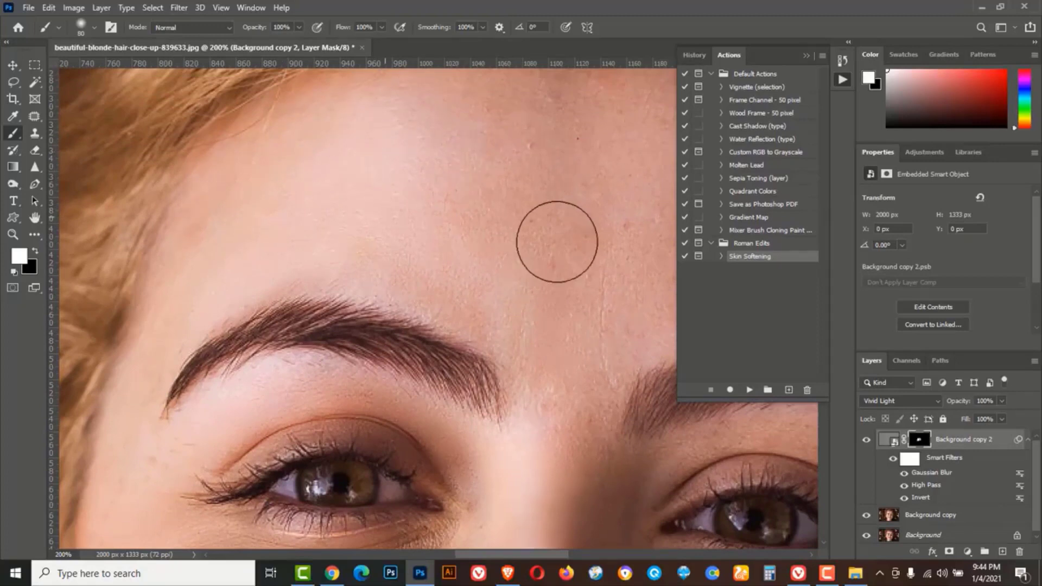
key(Tab)
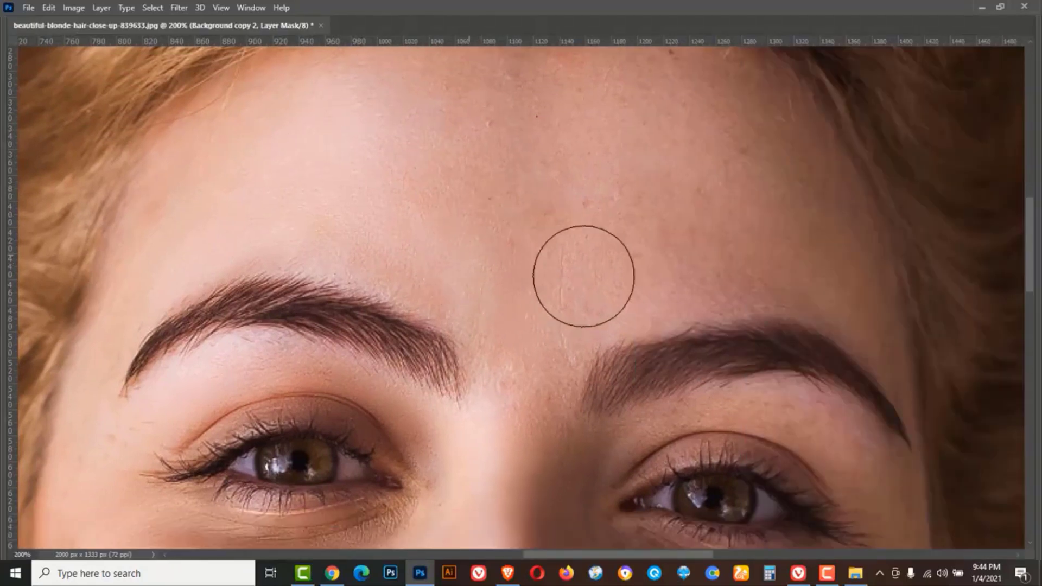
mouse_move(748, 265)
mouse_down()
mouse_move(742, 316)
mouse_move(754, 332)
mouse_up()
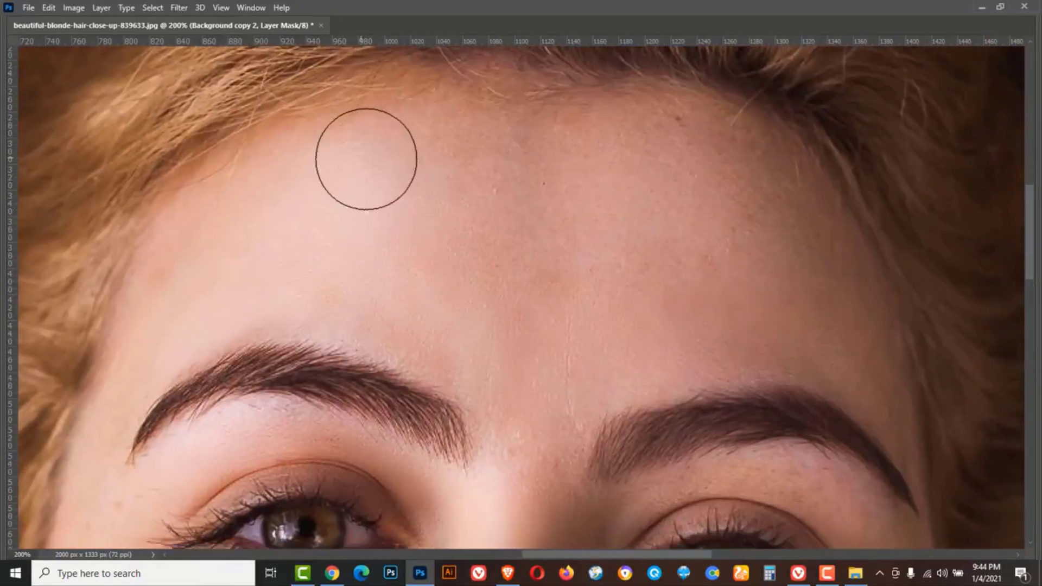
drag(759, 330, 586, 197)
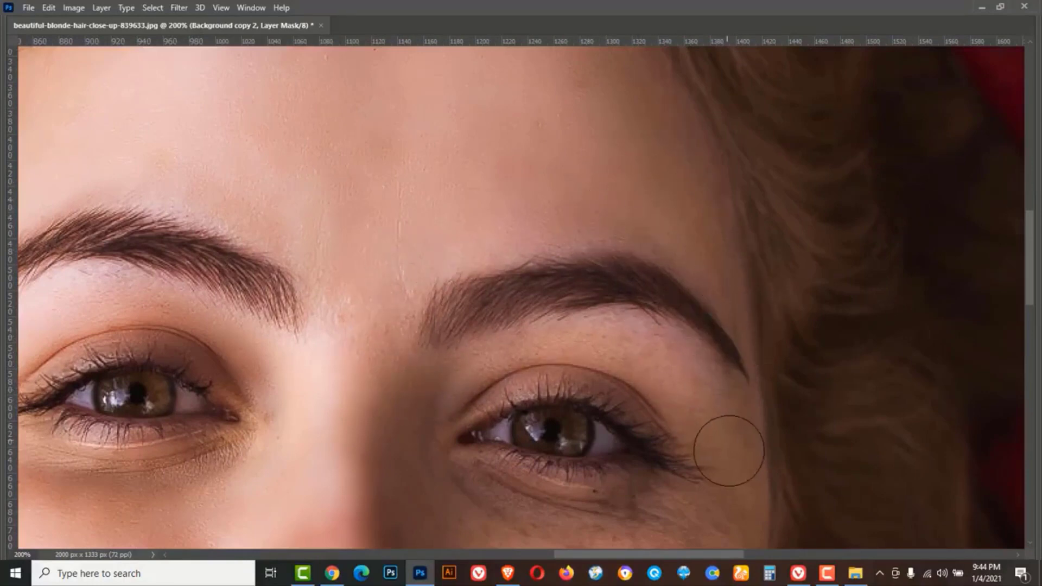
Paint the mask white around the image-right eye, beneath the brow and across the image-right cheek
drag(728, 447, 709, 290)
drag(674, 417, 675, 347)
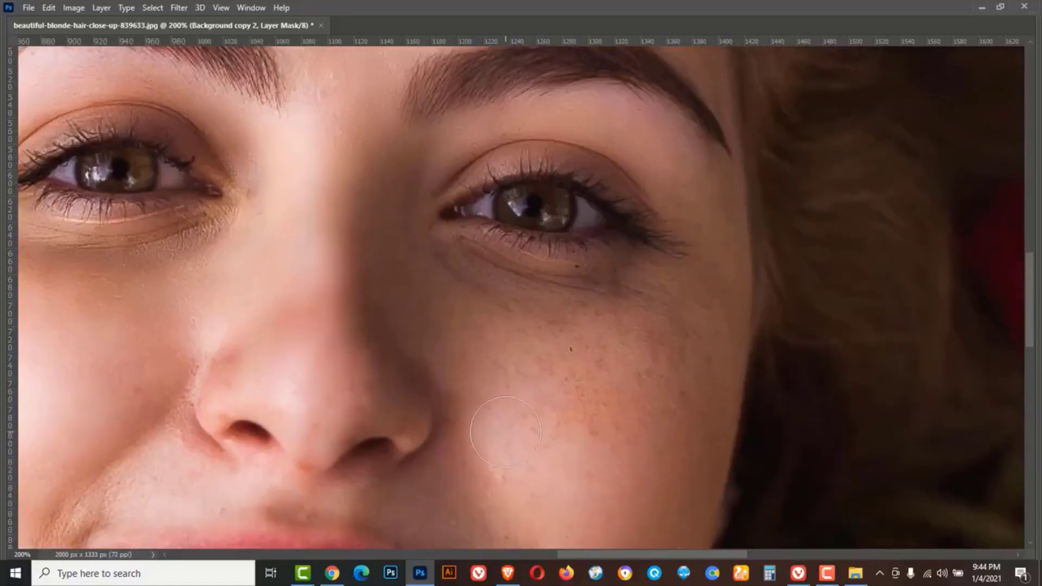
alt+click(533, 415)
alt+click(533, 415)
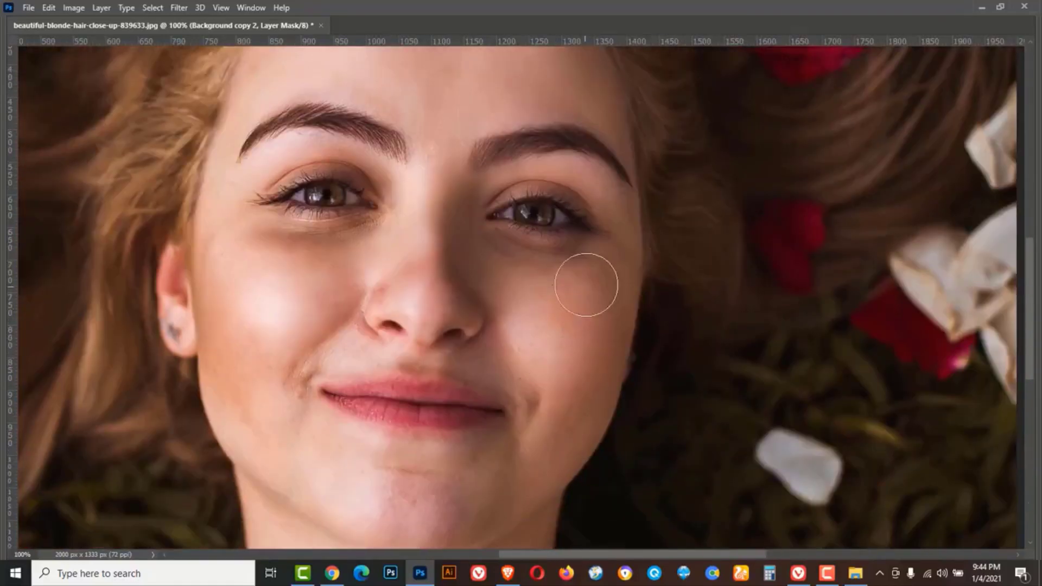
Paint the mask white over the chin, around the mouth and down the neck, reducing the brush size for the tighter areas
drag(444, 470, 474, 389)
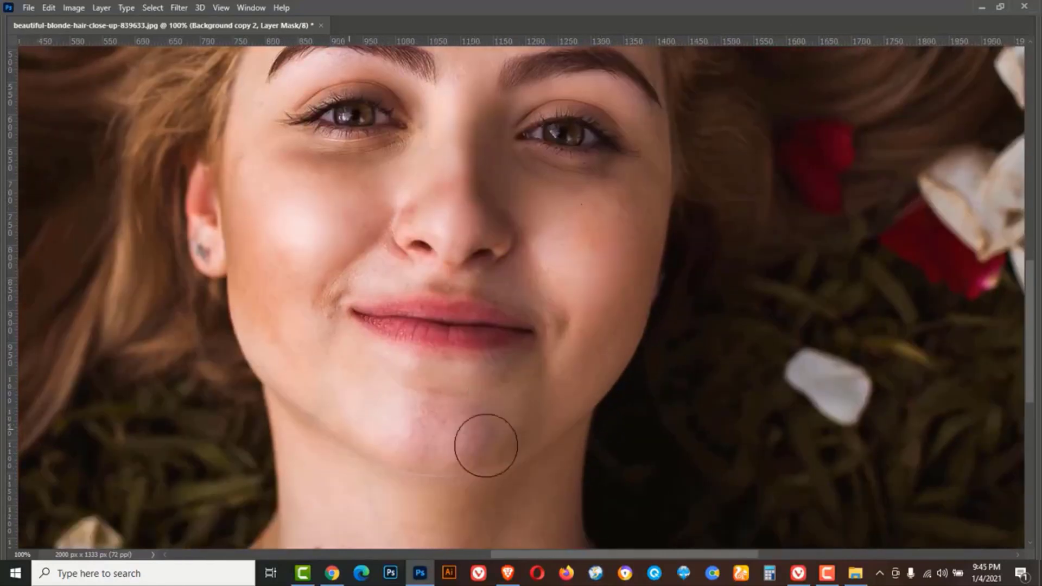
key(bracketleft)
key(bracketleft)
key(bracketleft)
key(bracketleft)
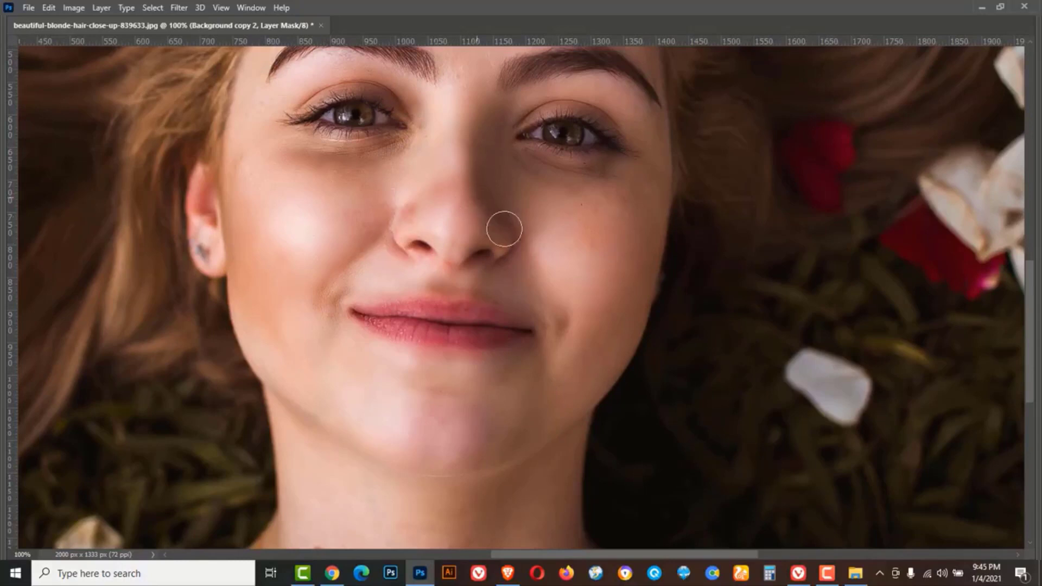
drag(475, 449, 456, 303)
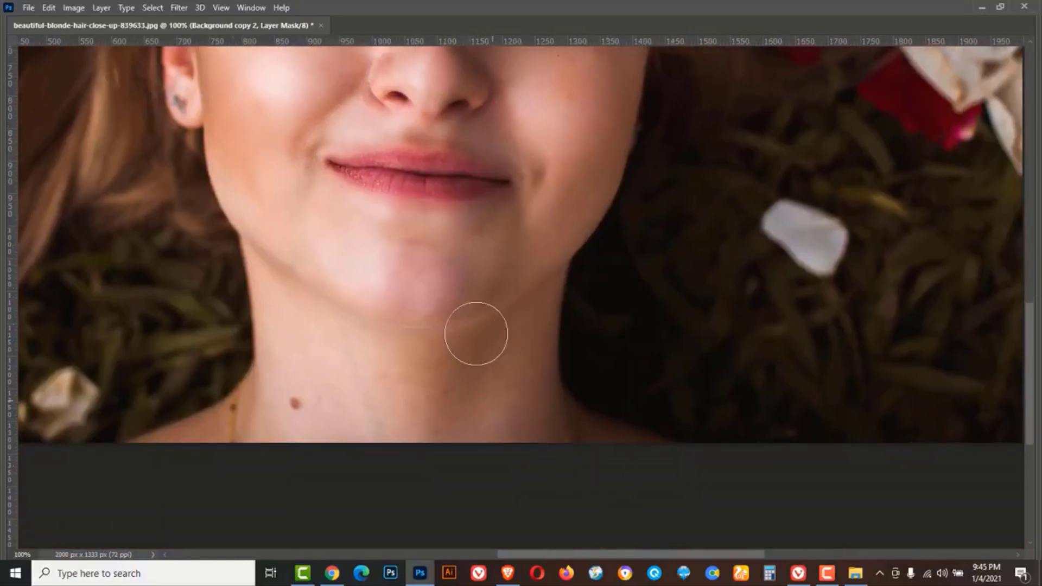
drag(455, 168, 446, 468)
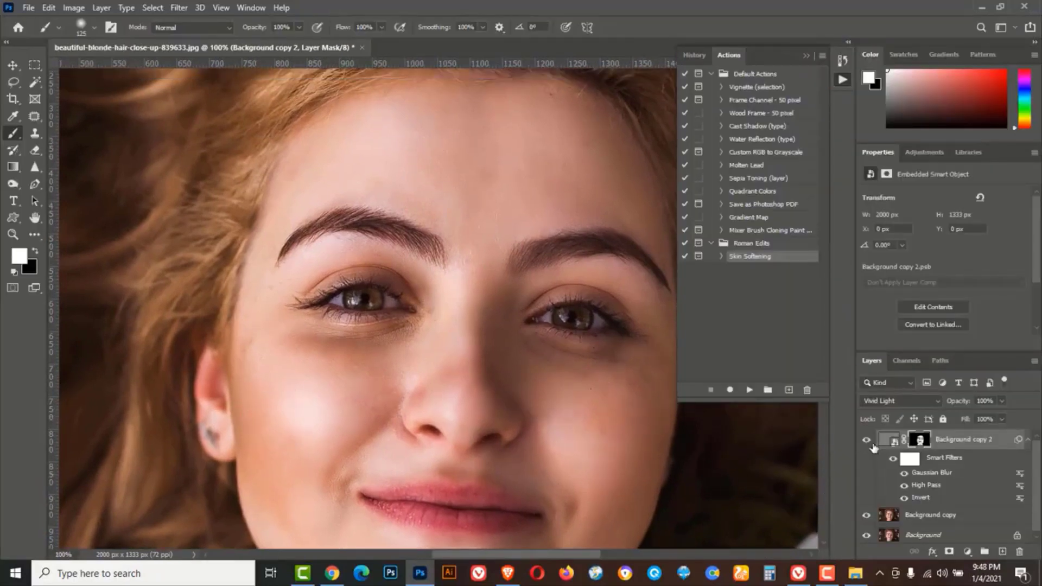
Hide Background copy 2 and Background copy and show them again to compare the retouched skin with the original
drag(867, 443, 866, 515)
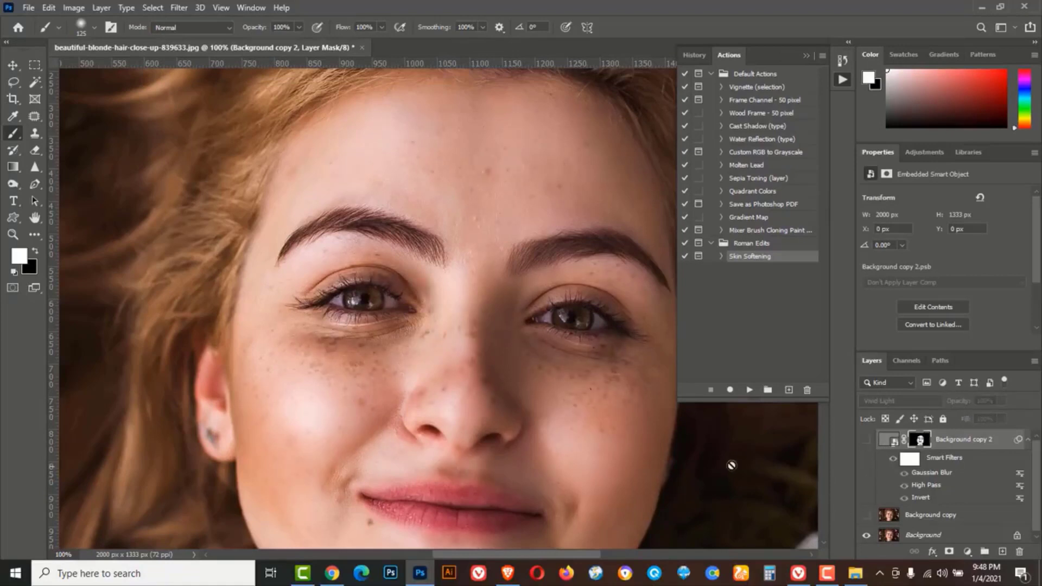
drag(866, 520, 867, 443)
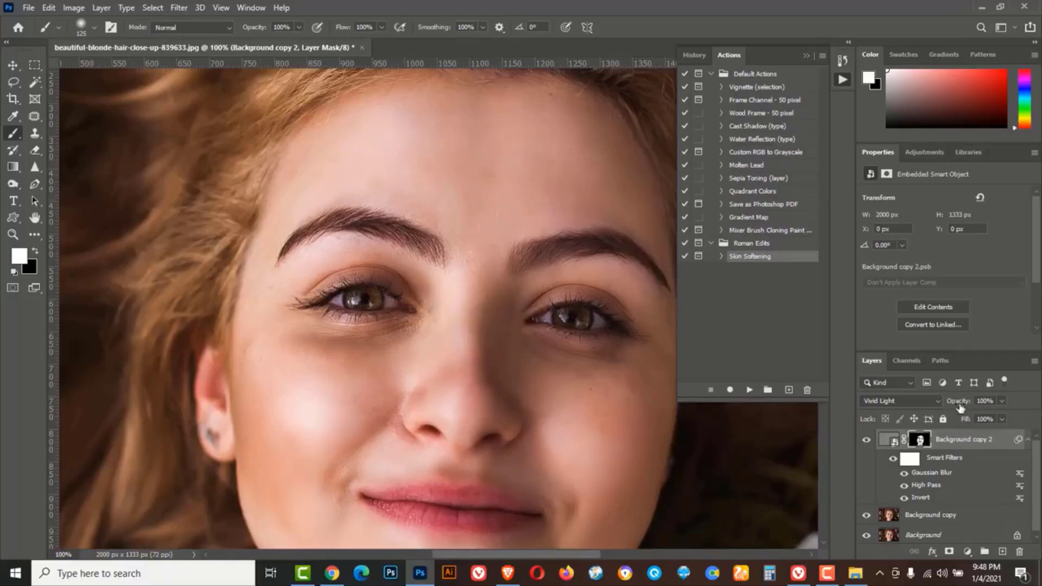
Duplicate Background copy 2 and Background copy together and merge the duplicates into a single pixel layer on top
click(964, 518)
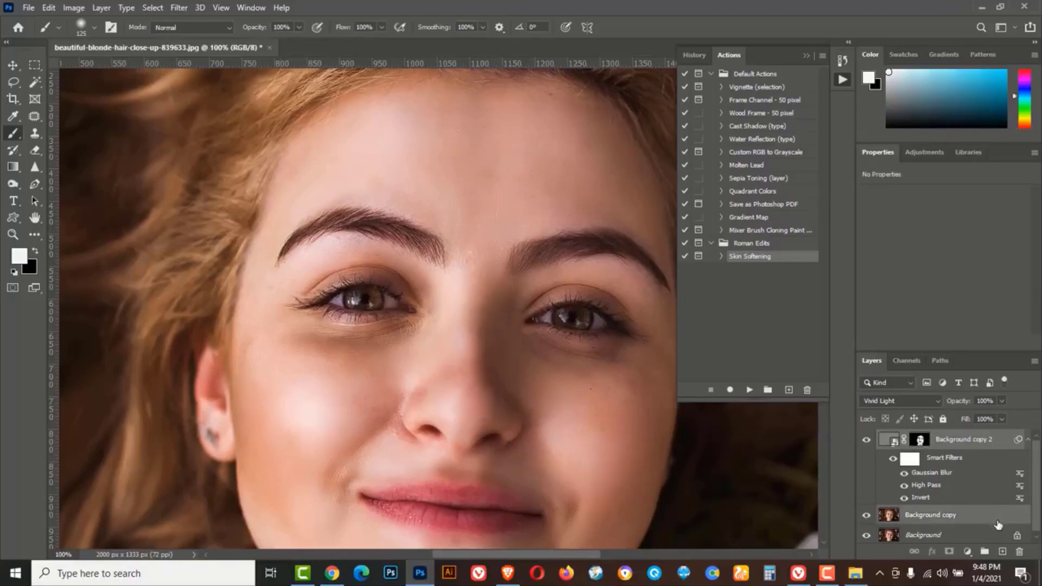
drag(999, 522, 1002, 552)
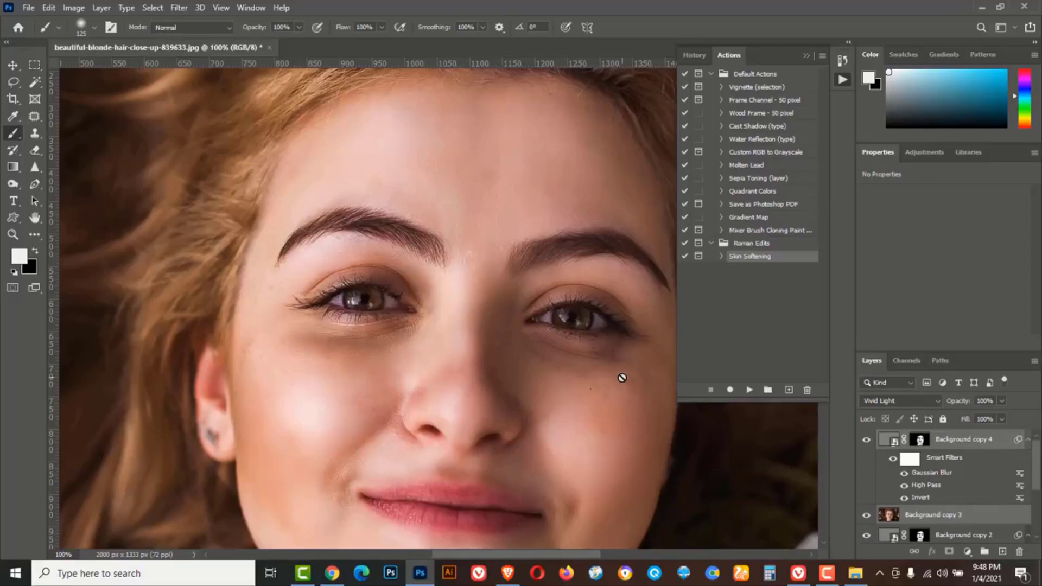
key(ctrl+e)
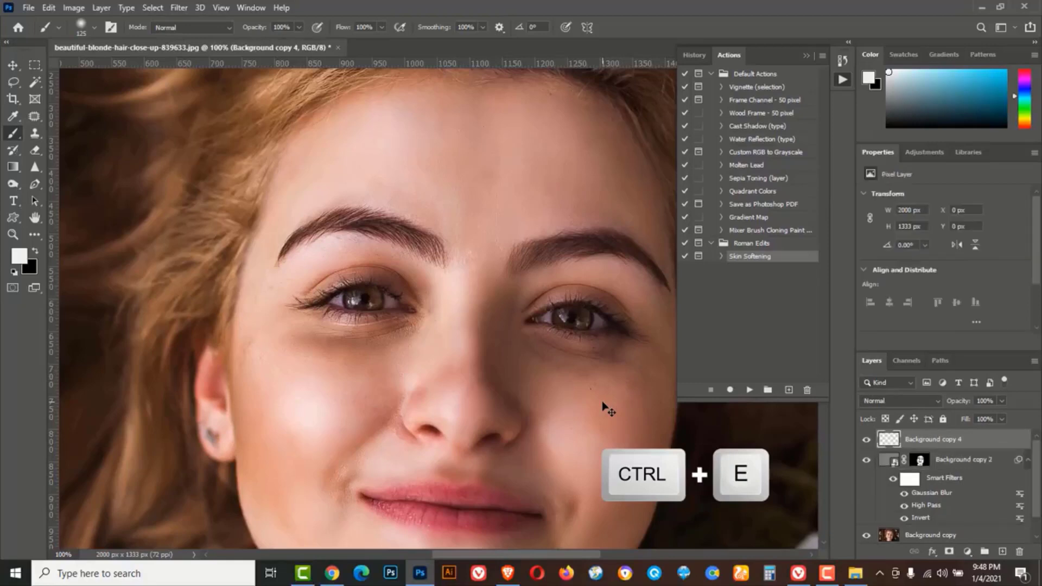
click(866, 439)
click(867, 439)
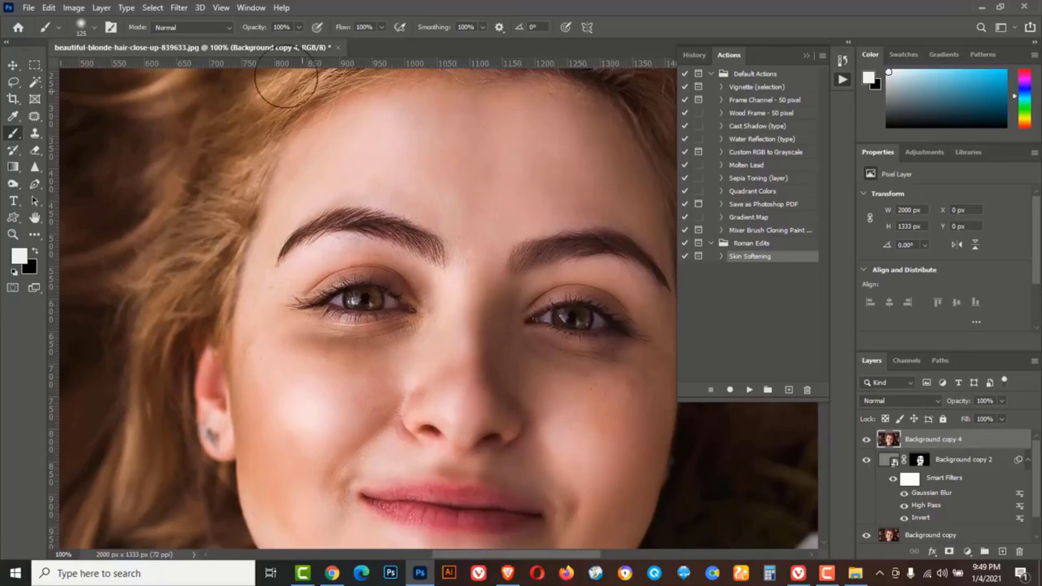
Apply Smart Sharpen to the merged layer with Amount 293%, Radius 2.2 px, Reduce Noise 0% and Remove set to Lens Blur
click(181, 8)
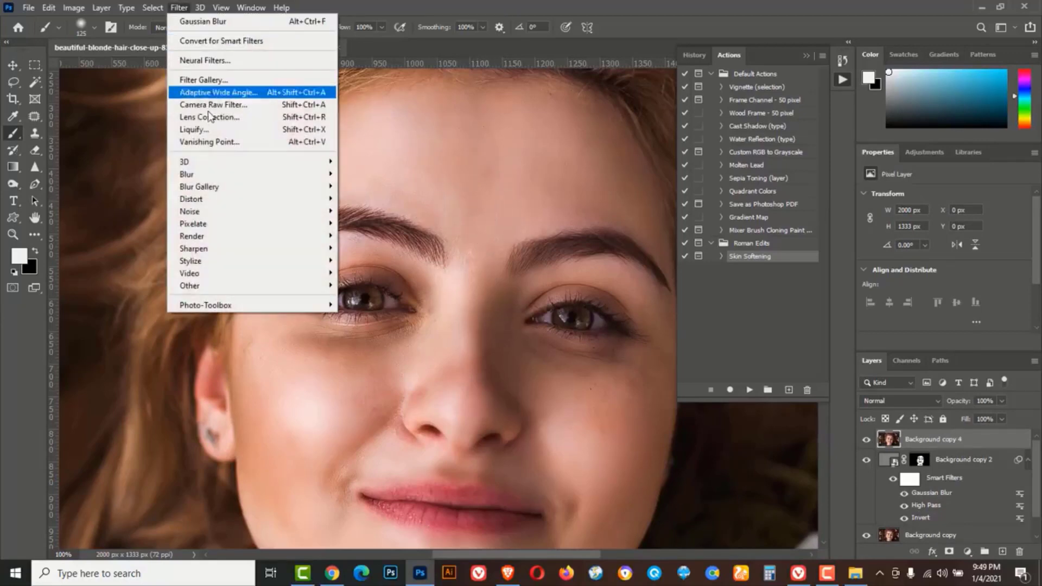
mouse_move(213, 250)
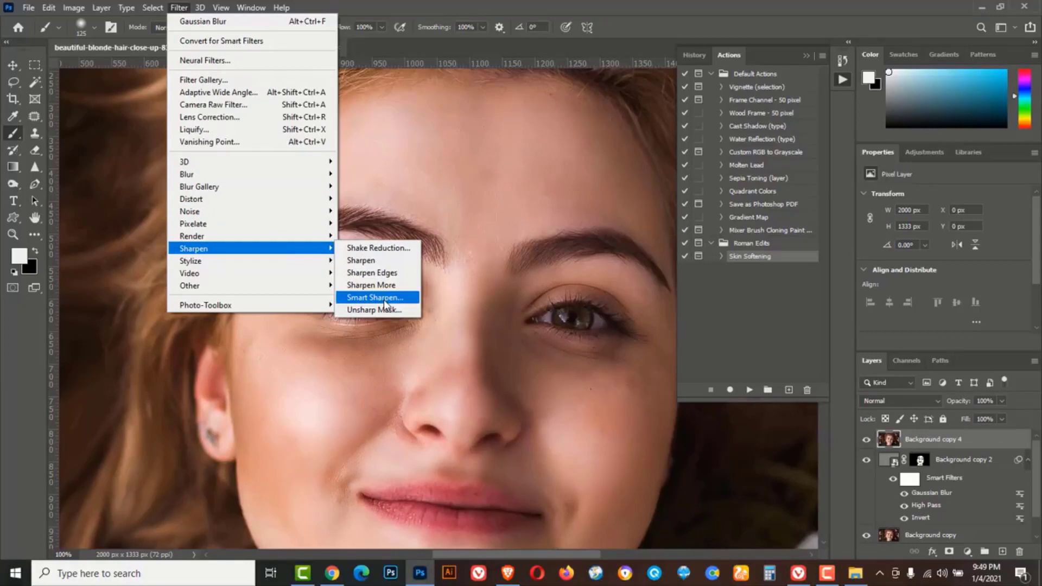
click(383, 300)
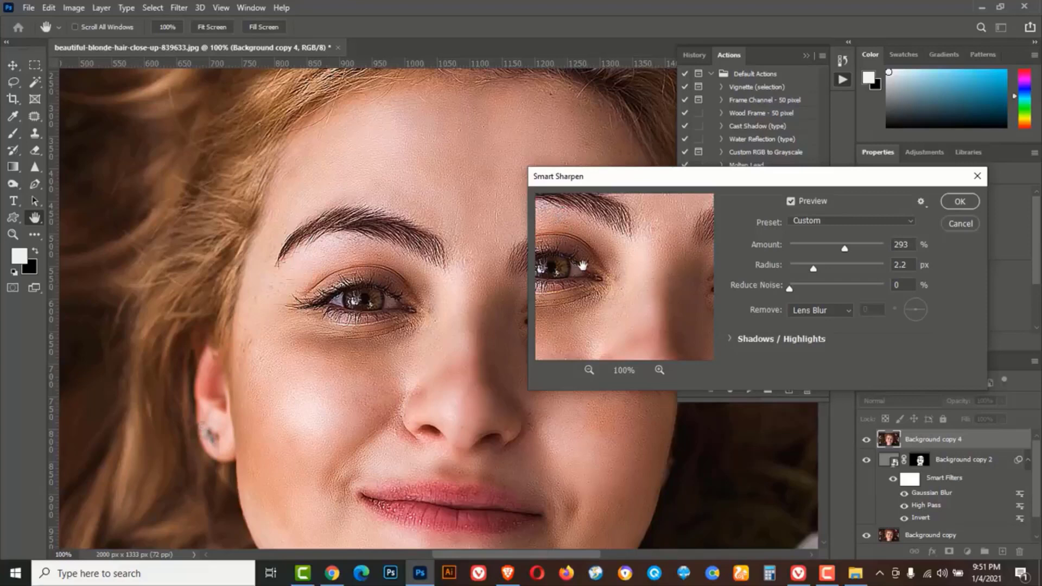
click(790, 202)
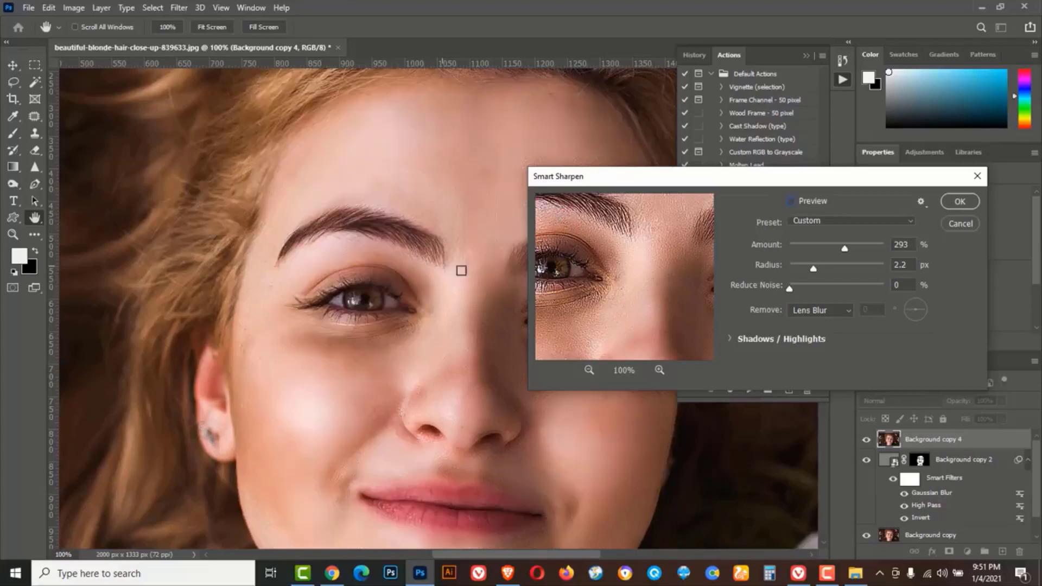
click(791, 202)
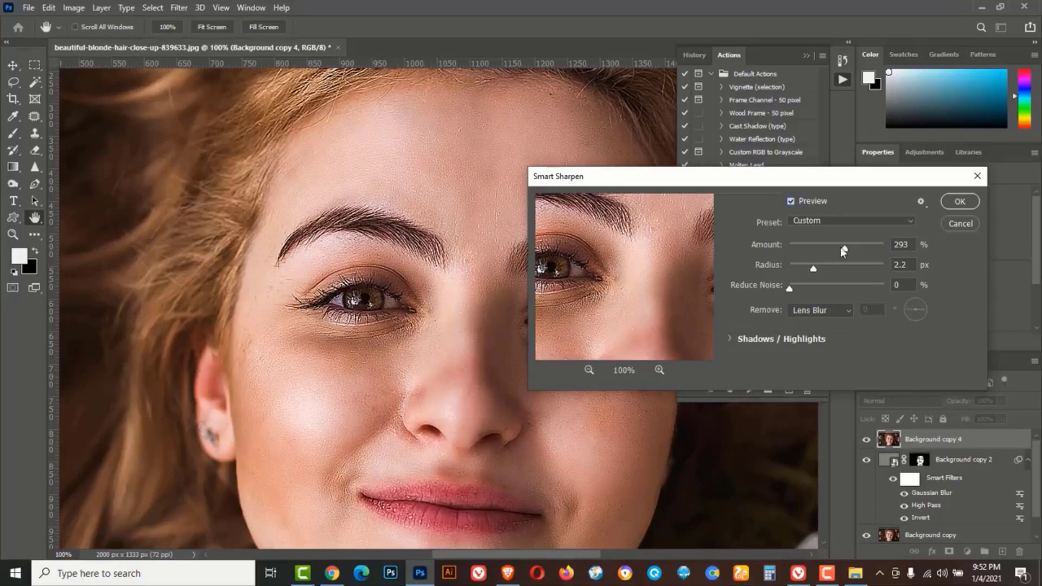
drag(844, 250, 847, 248)
click(816, 270)
click(791, 201)
click(791, 202)
click(951, 203)
key(b)
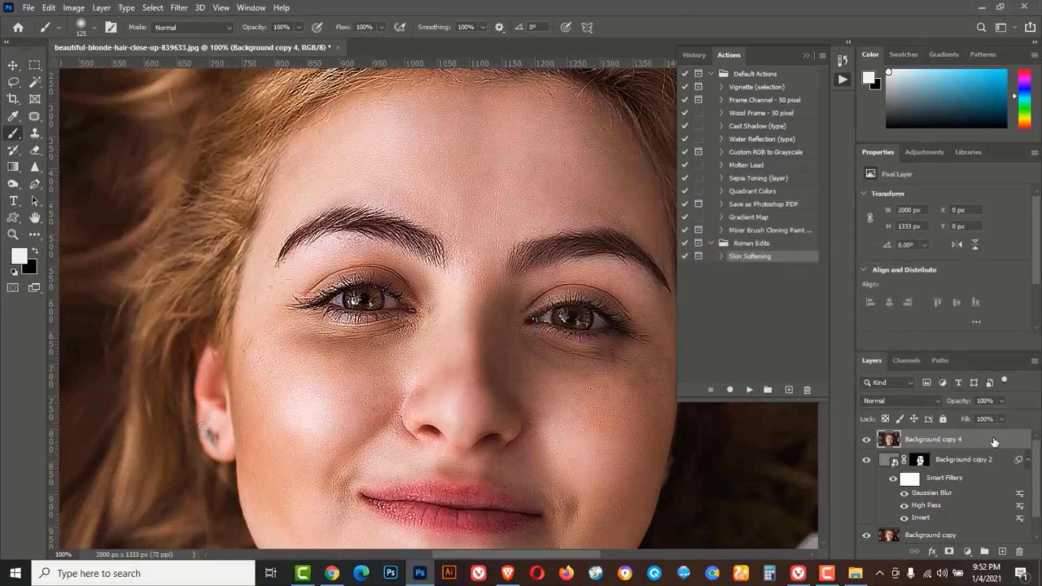
Group all layers above Background and toggle the group's visibility to compare before and after
key(Delete)
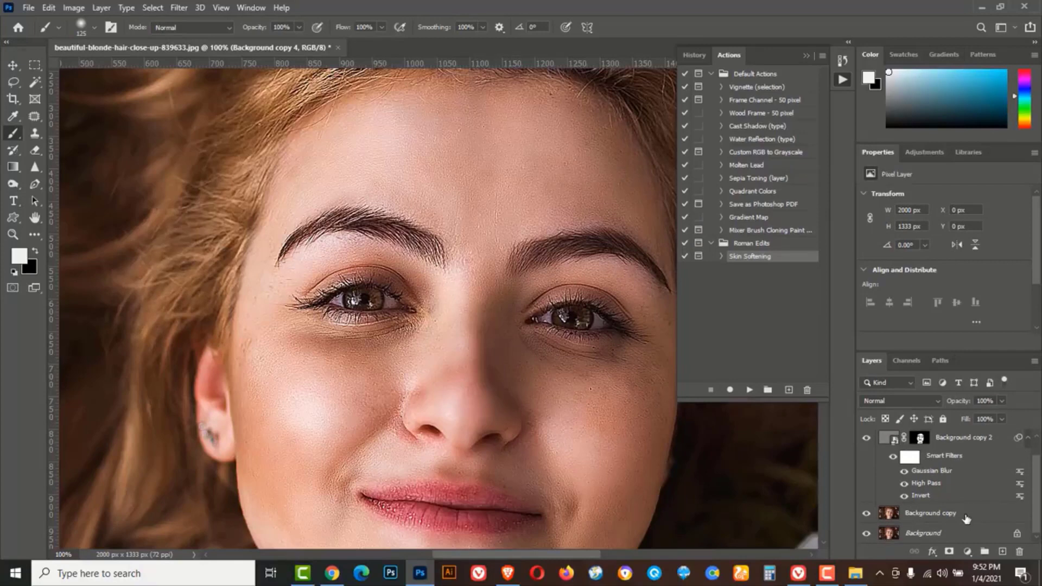
click(969, 516)
key(ctrl+z)
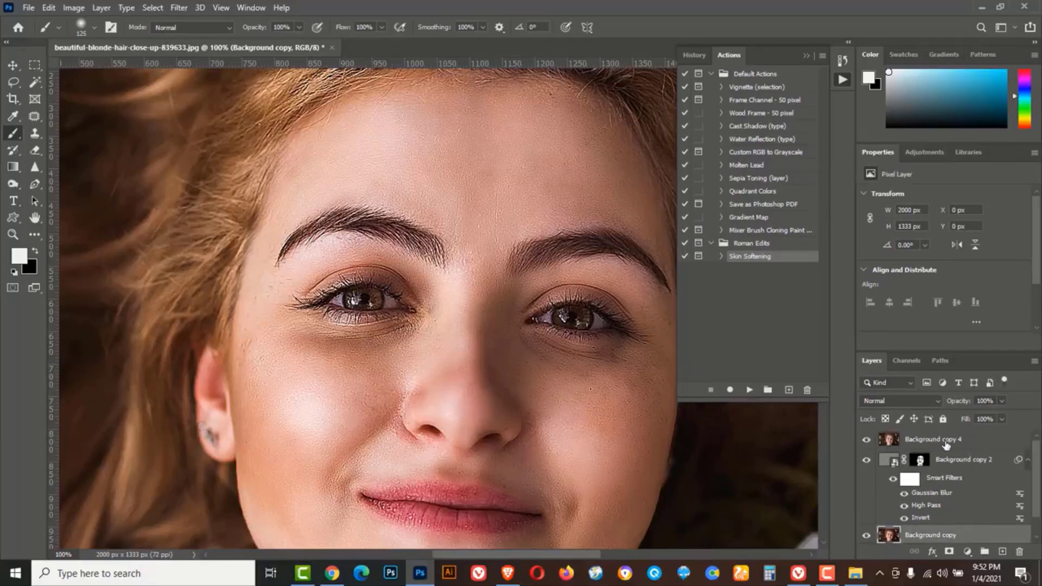
shift+click(971, 442)
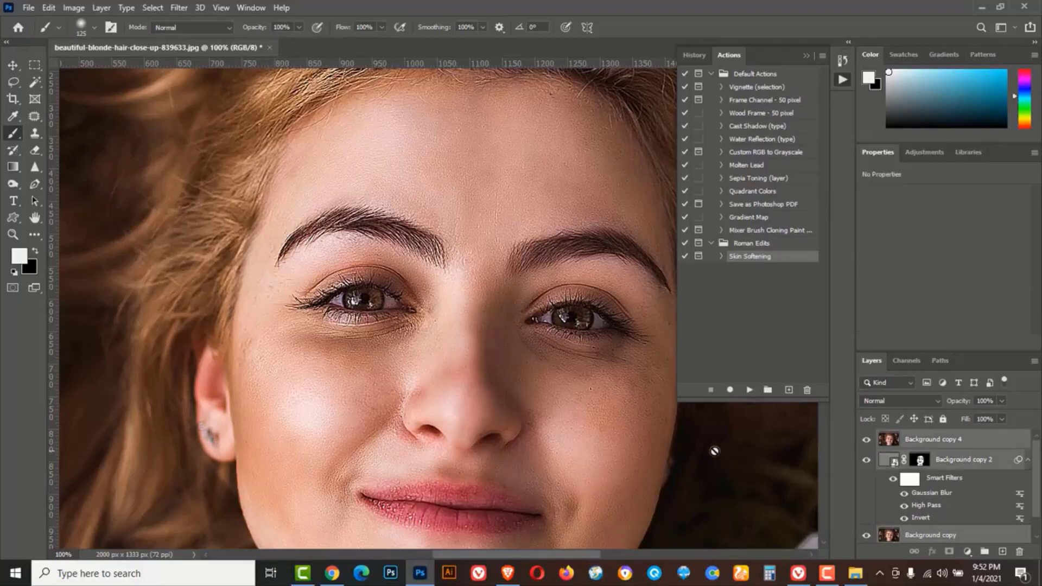
key(ctrl+g)
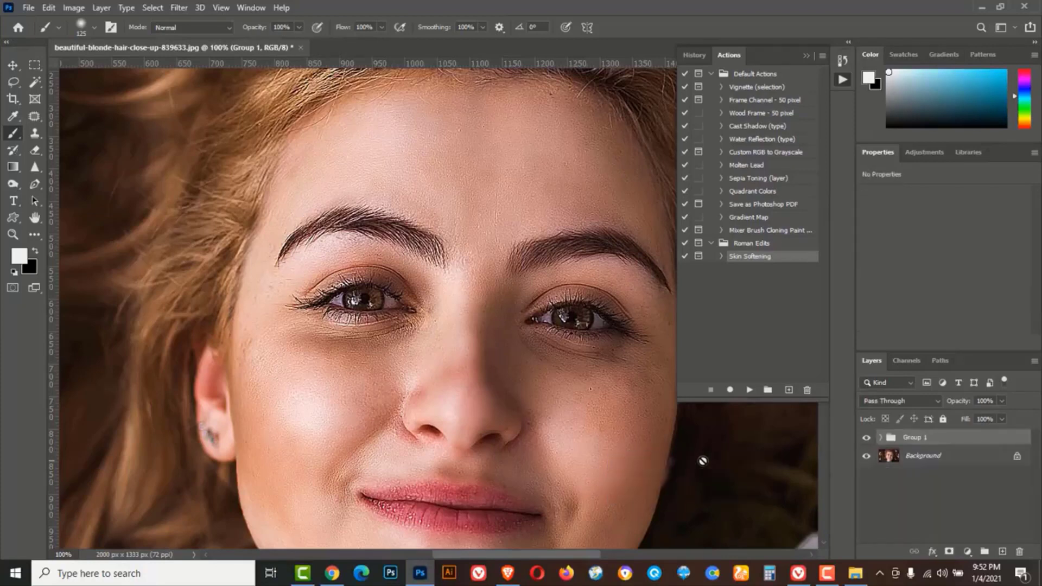
click(867, 438)
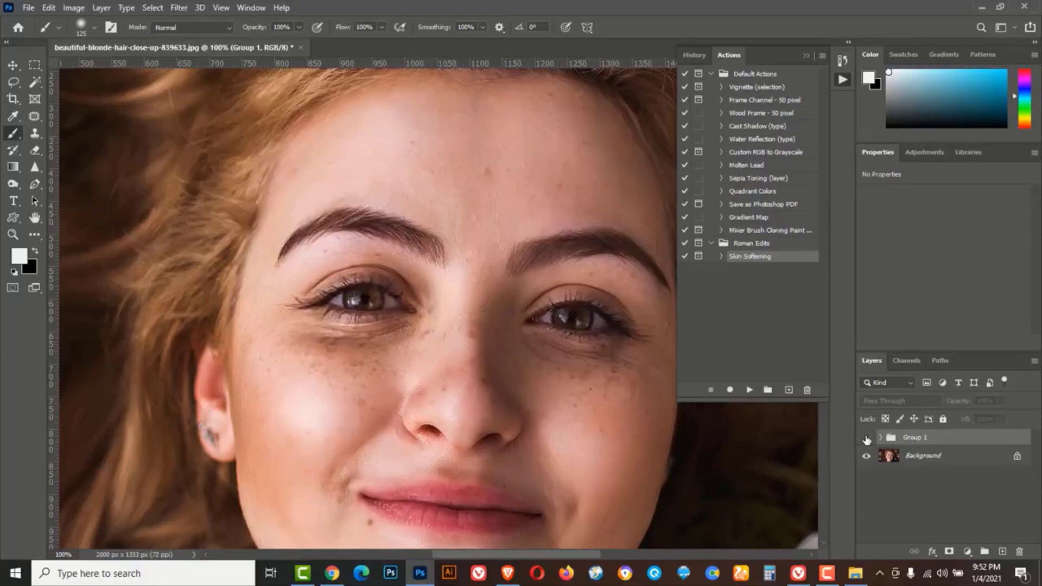
click(867, 438)
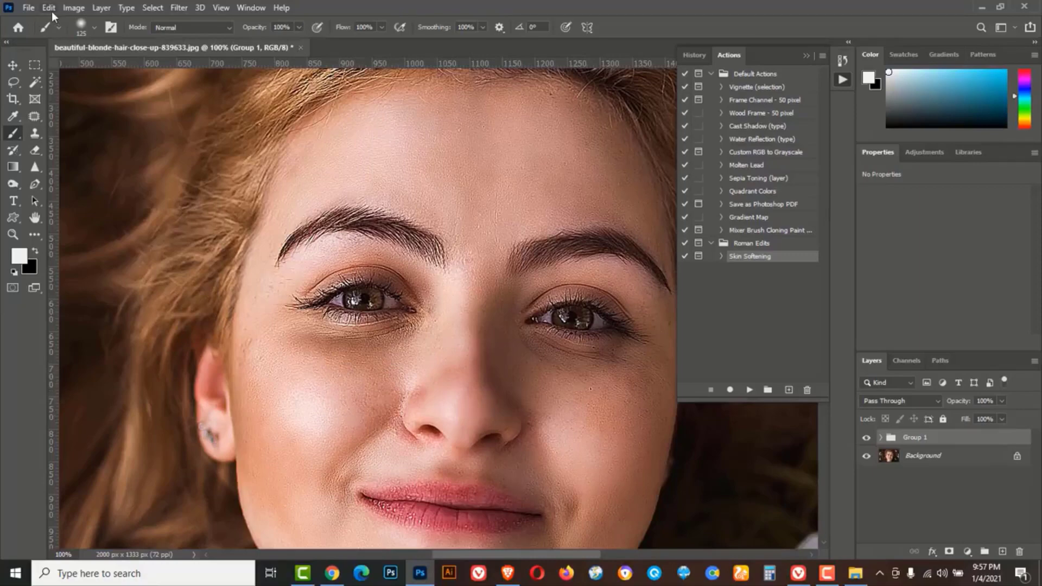
click(28, 7)
key(Escape)
key(ctrl+o)
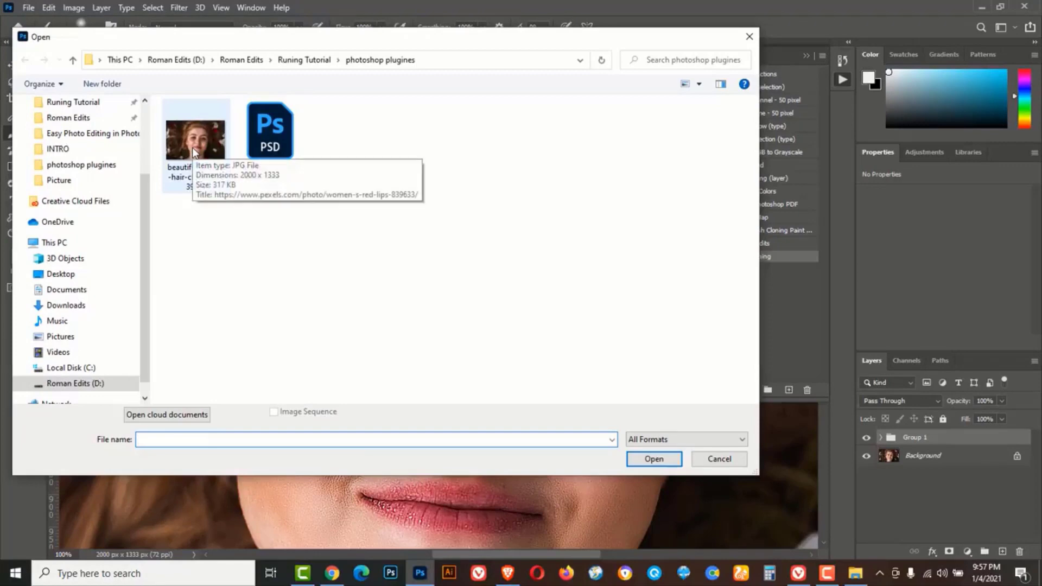
click(719, 458)
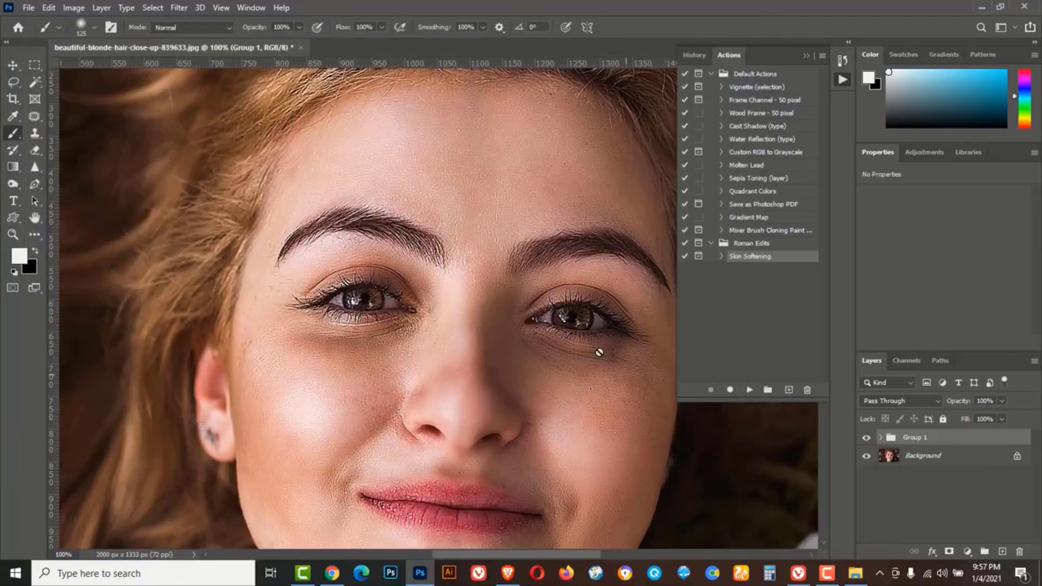
Open the Action Link file from the desktop in Notepad, highlight its Google Drive link and return to Photoshop
click(981, 6)
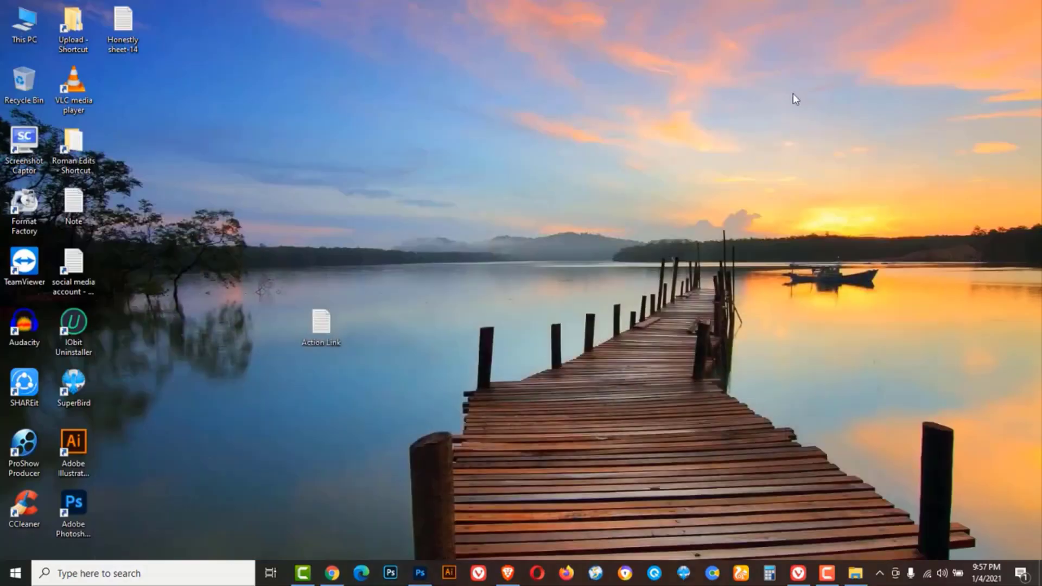
double_click(321, 325)
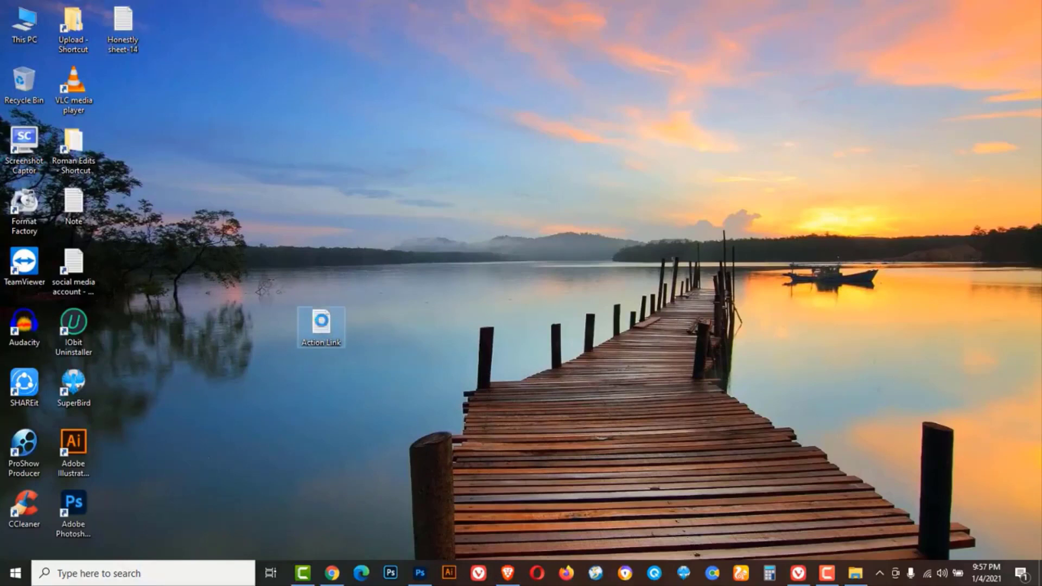
drag(470, 62, 46, 88)
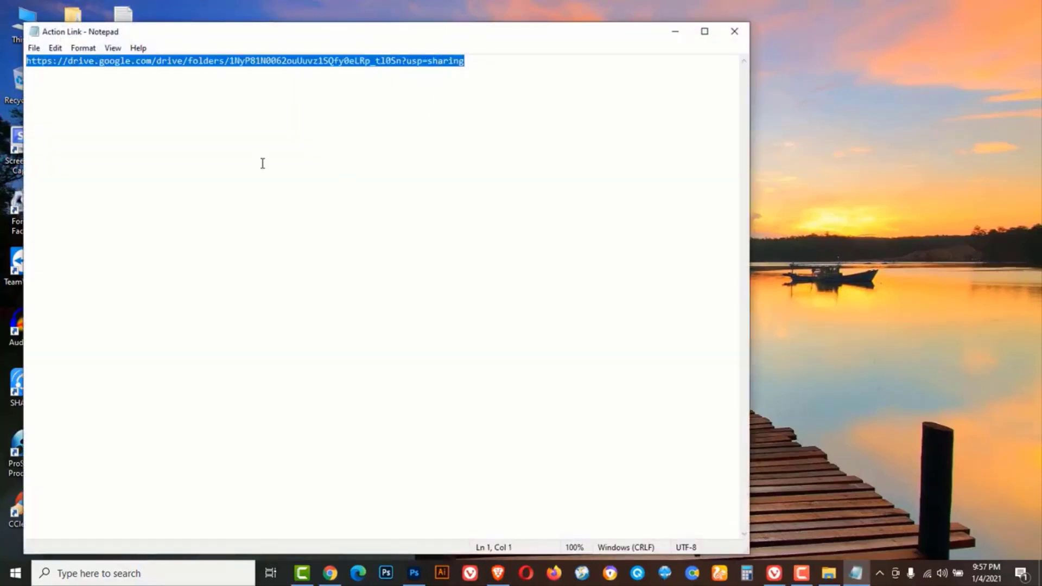
click(675, 36)
click(414, 573)
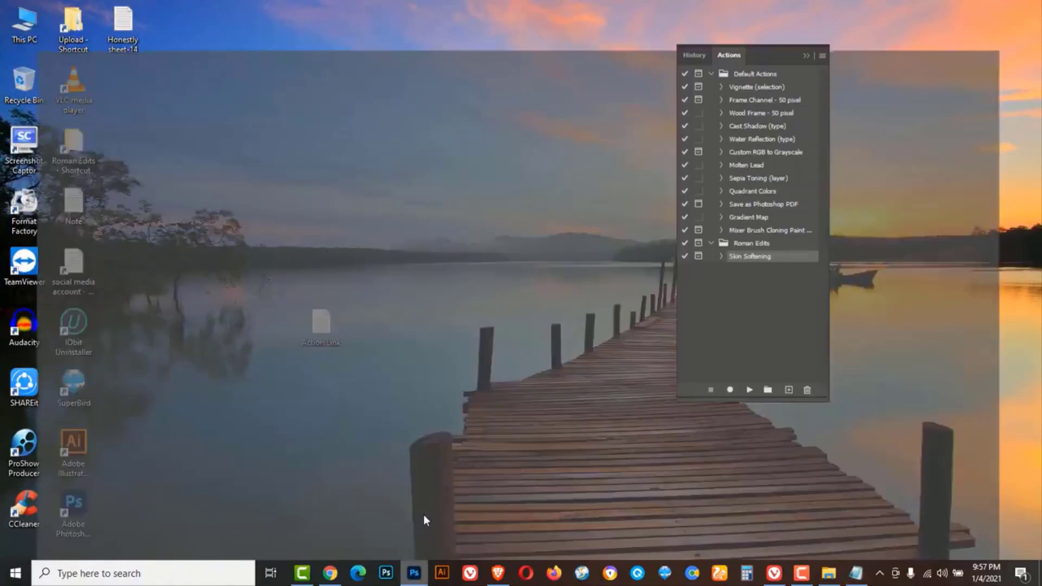